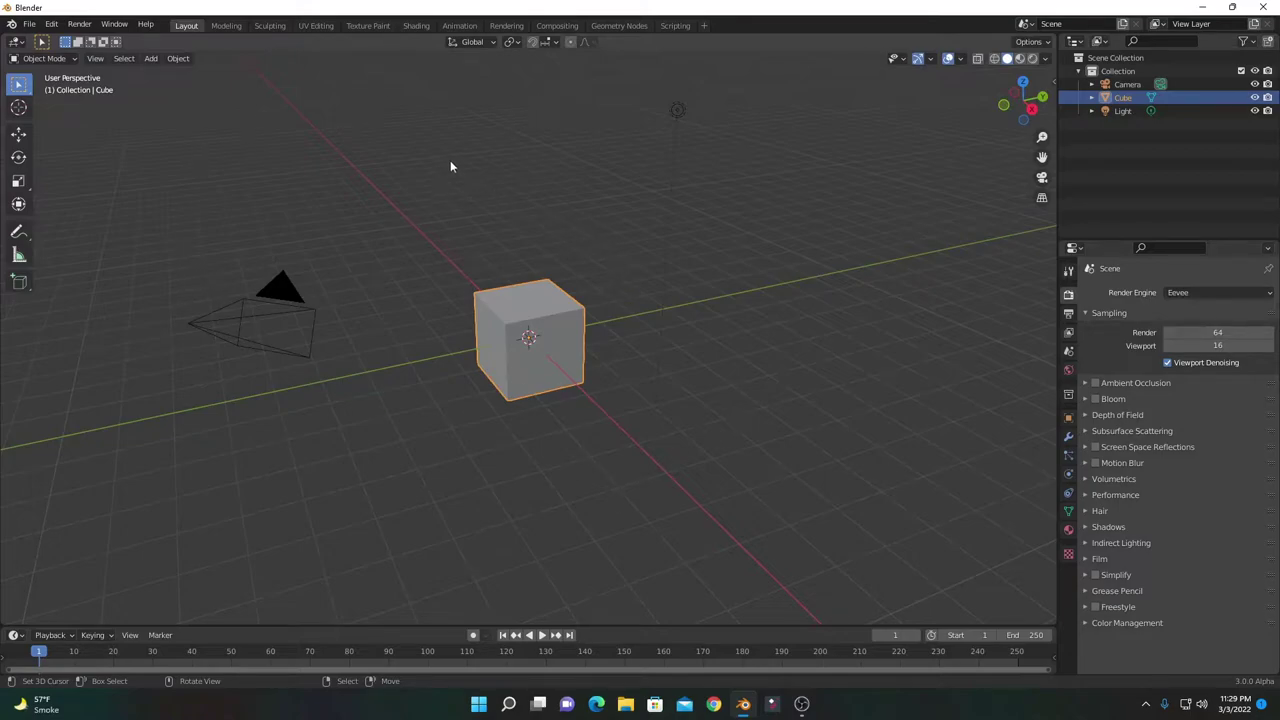
- Orbit around the cube and widen the toolbar so each tool's name shows beside its icon
middle_click_drag(450, 166, 400, 170)
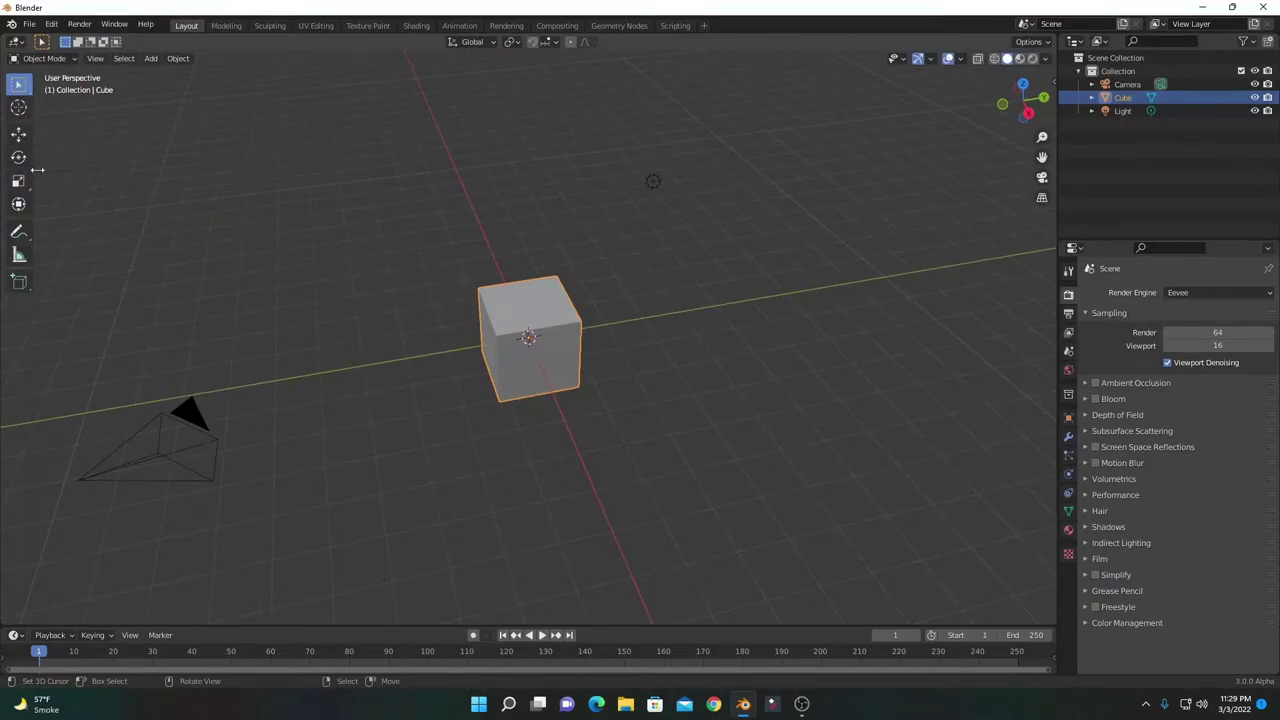
left_click_drag(37, 170, 130, 178)
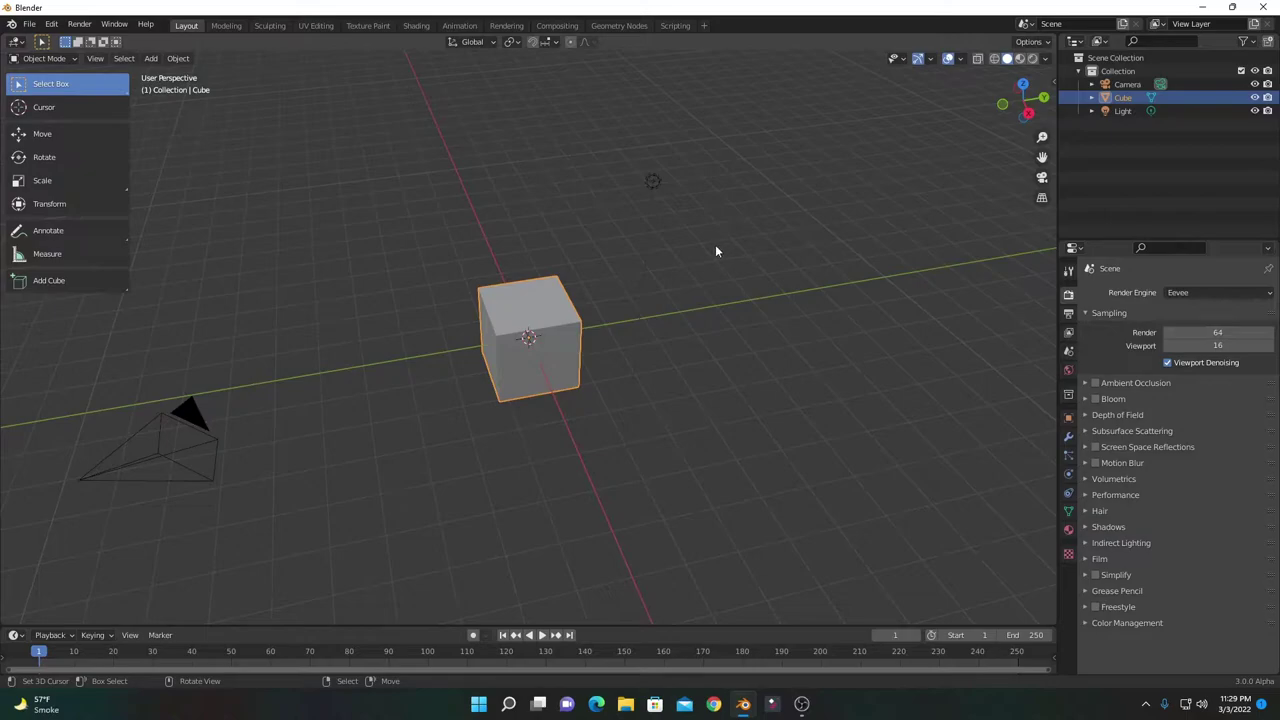
- Delete the default cube and switch to Front Orthographic view
key("x")
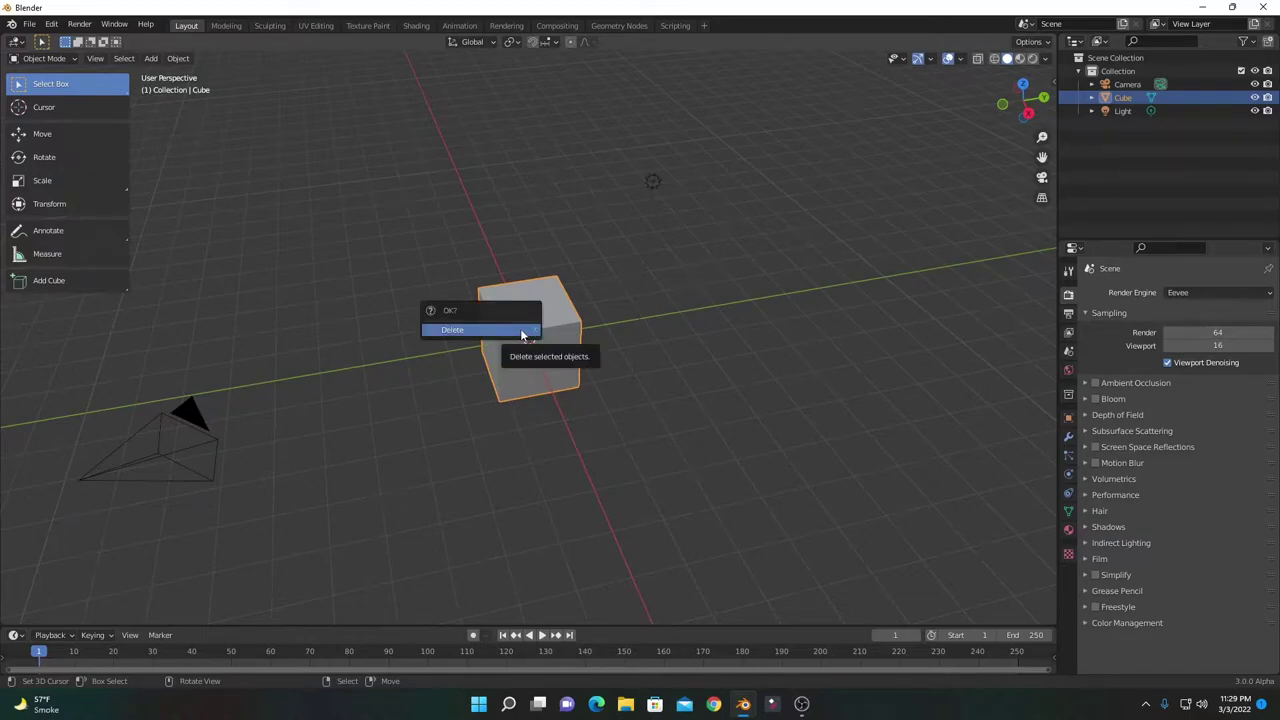
left_click(522, 334)
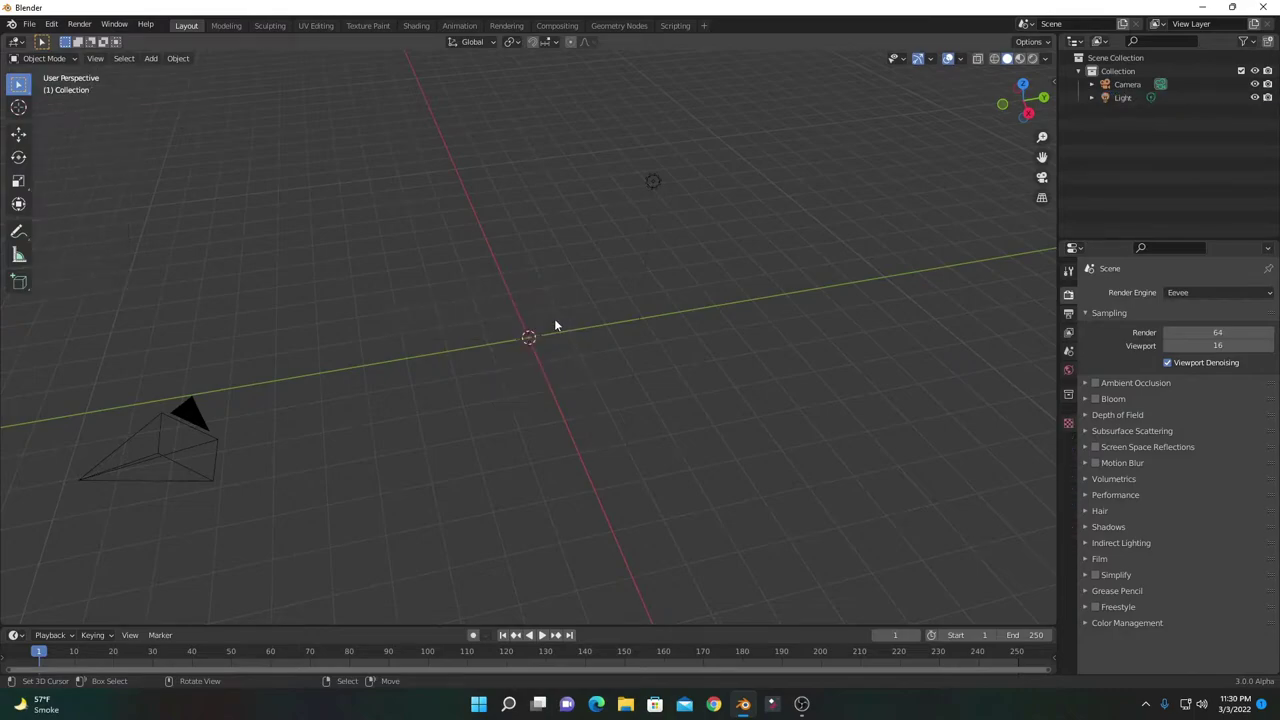
key("KP_1")
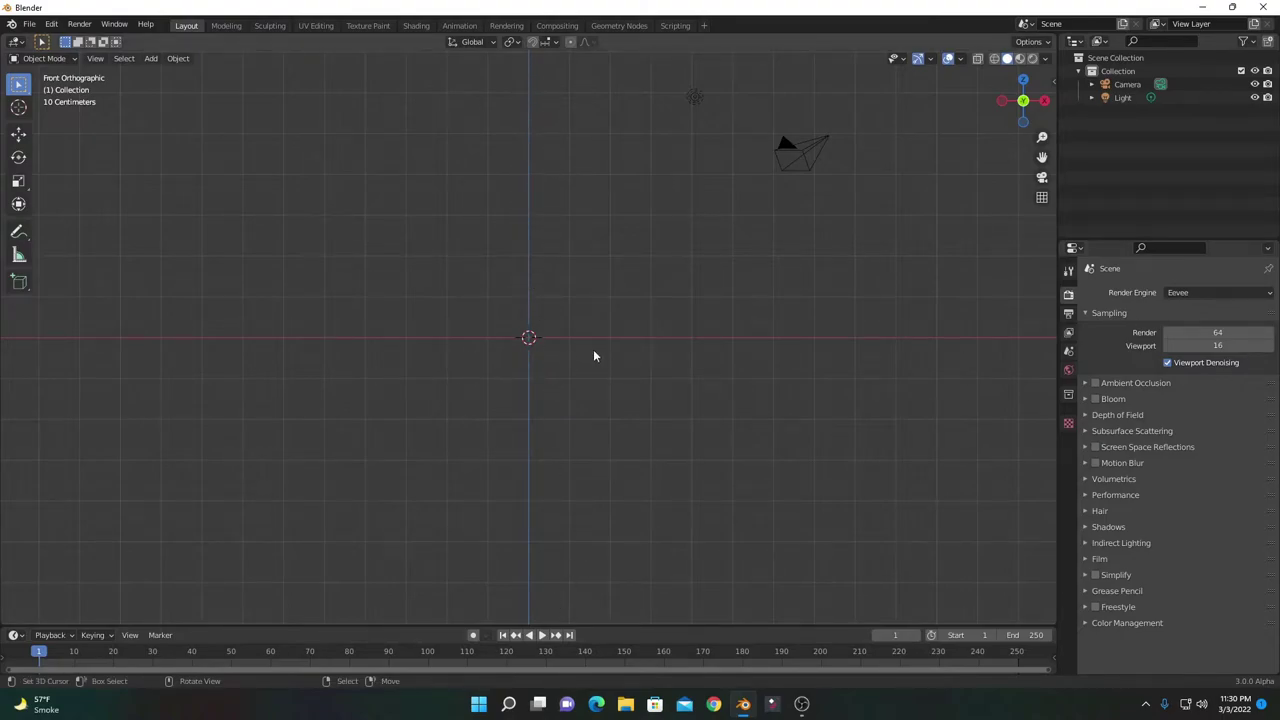
- Add a mesh cube at the world origin and zoom in on it
left_click(151, 58)
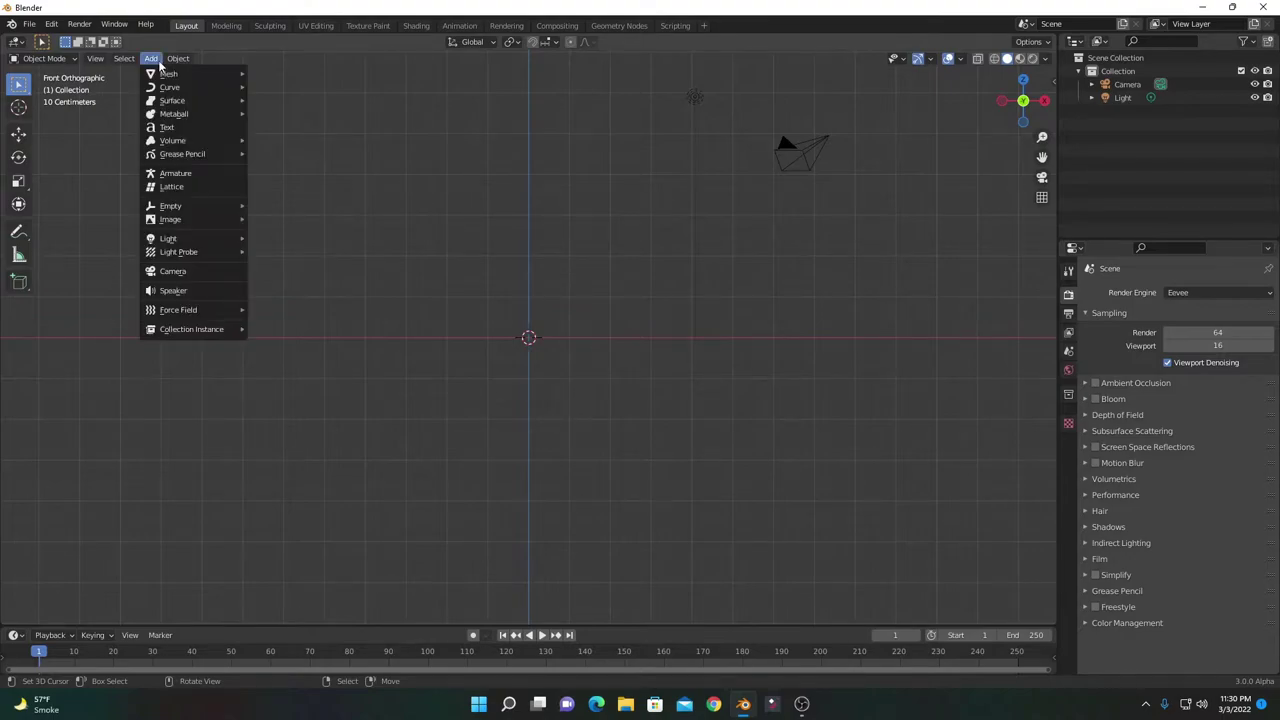
mouse_move(166, 75)
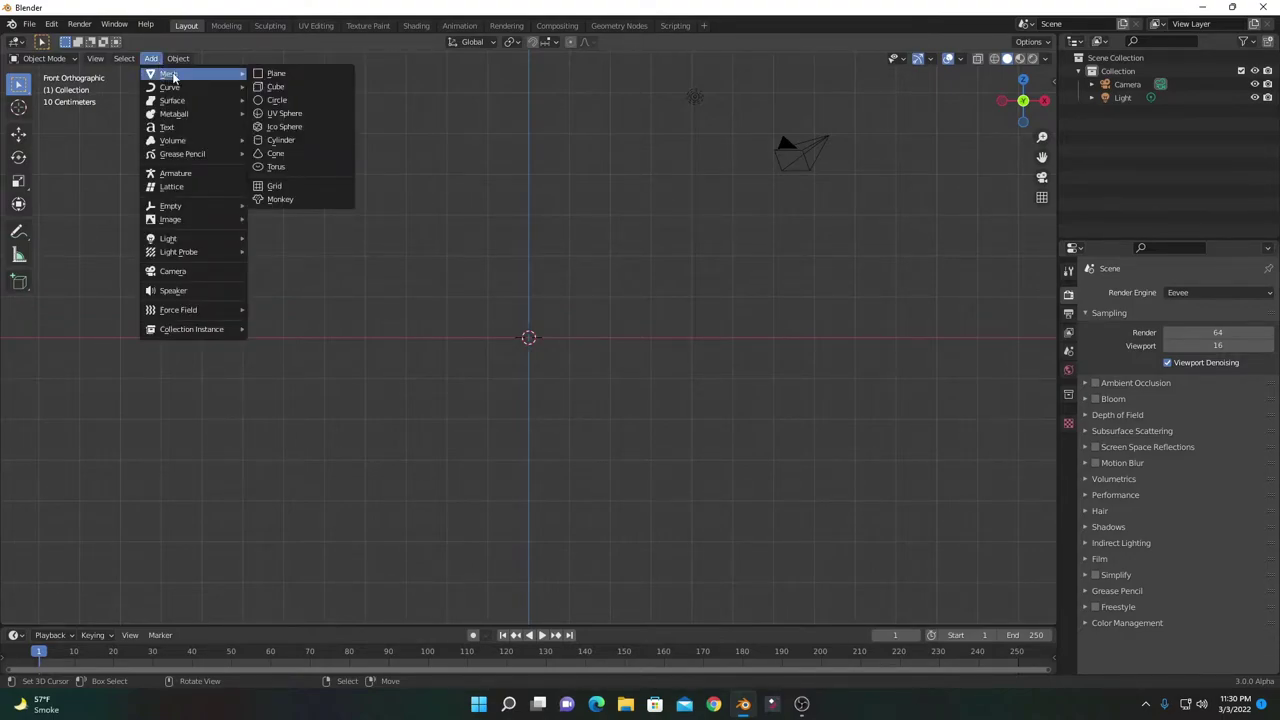
left_click(306, 88)
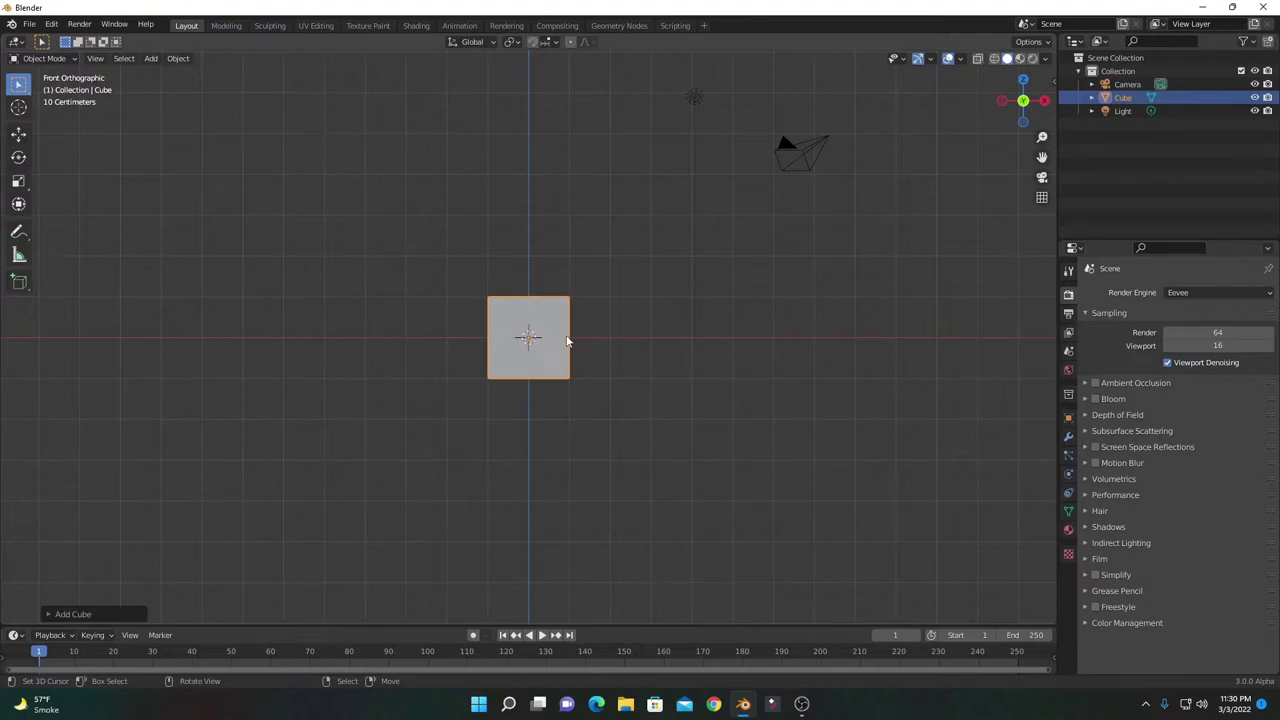
scroll(538, 338, "up", 4)
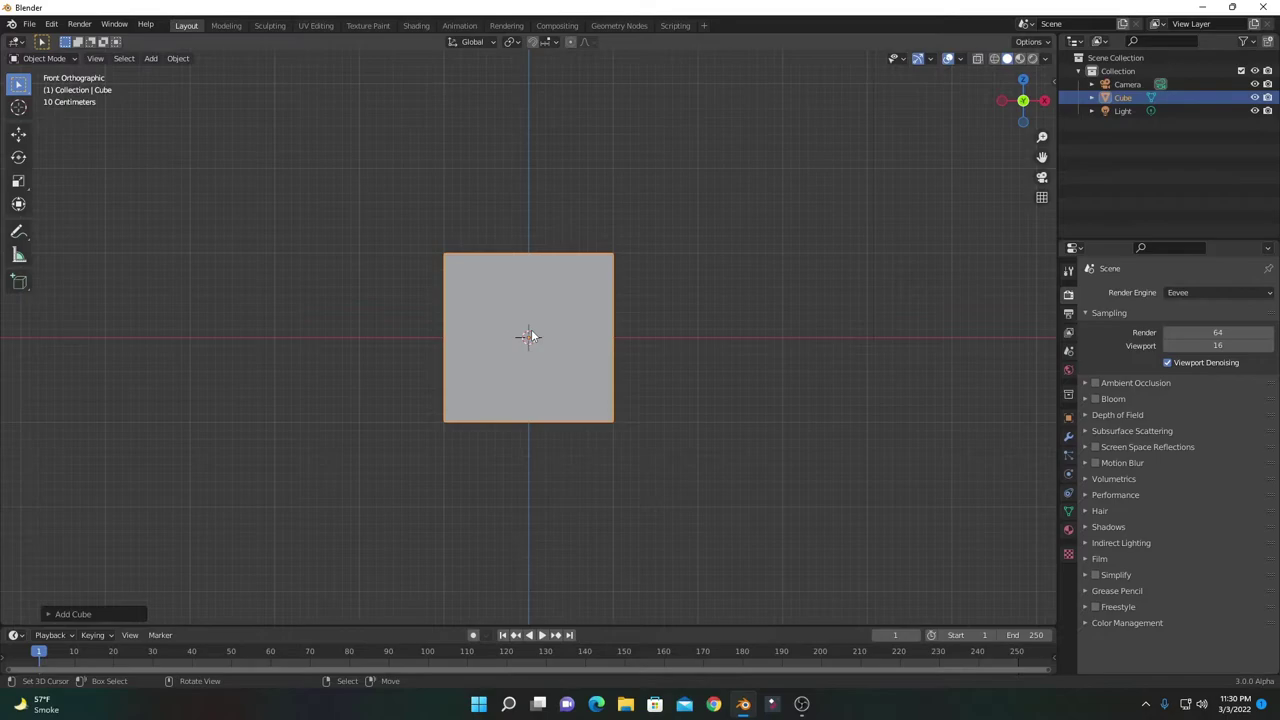
- In Edit Mode with X-ray on, move all the cube's vertices 1 m up along Z
key("Tab")
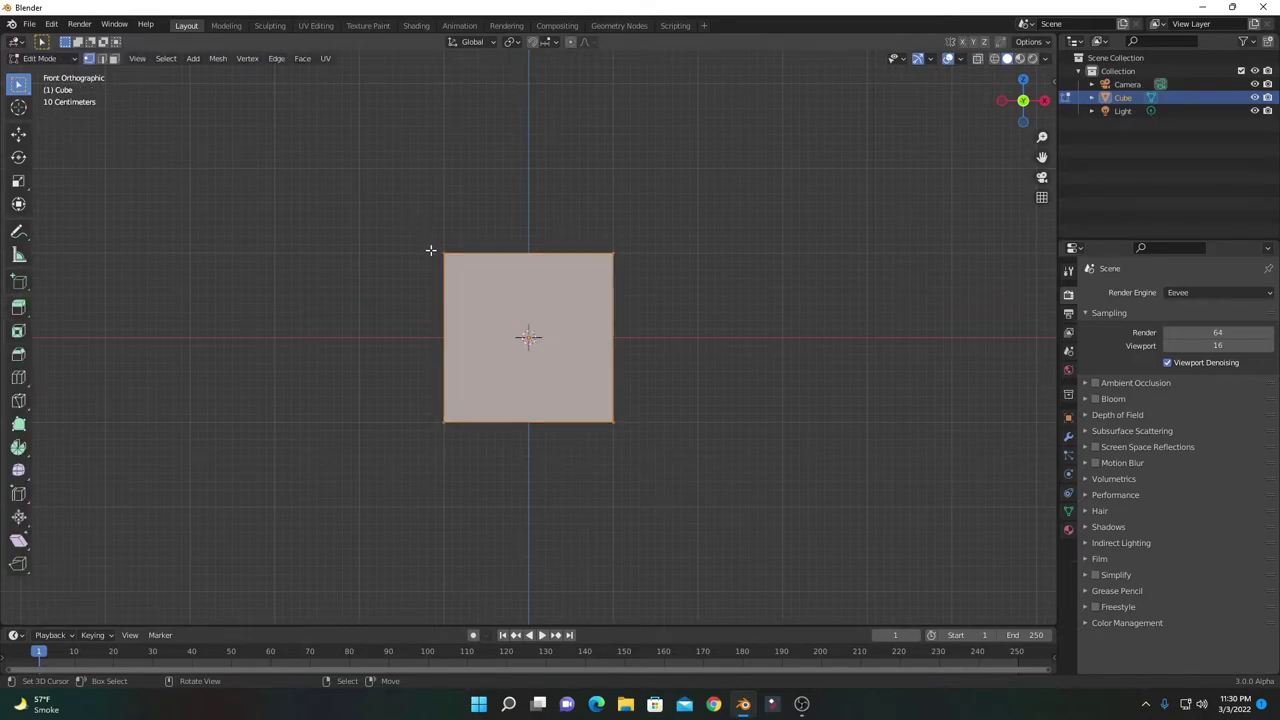
left_click(978, 58)
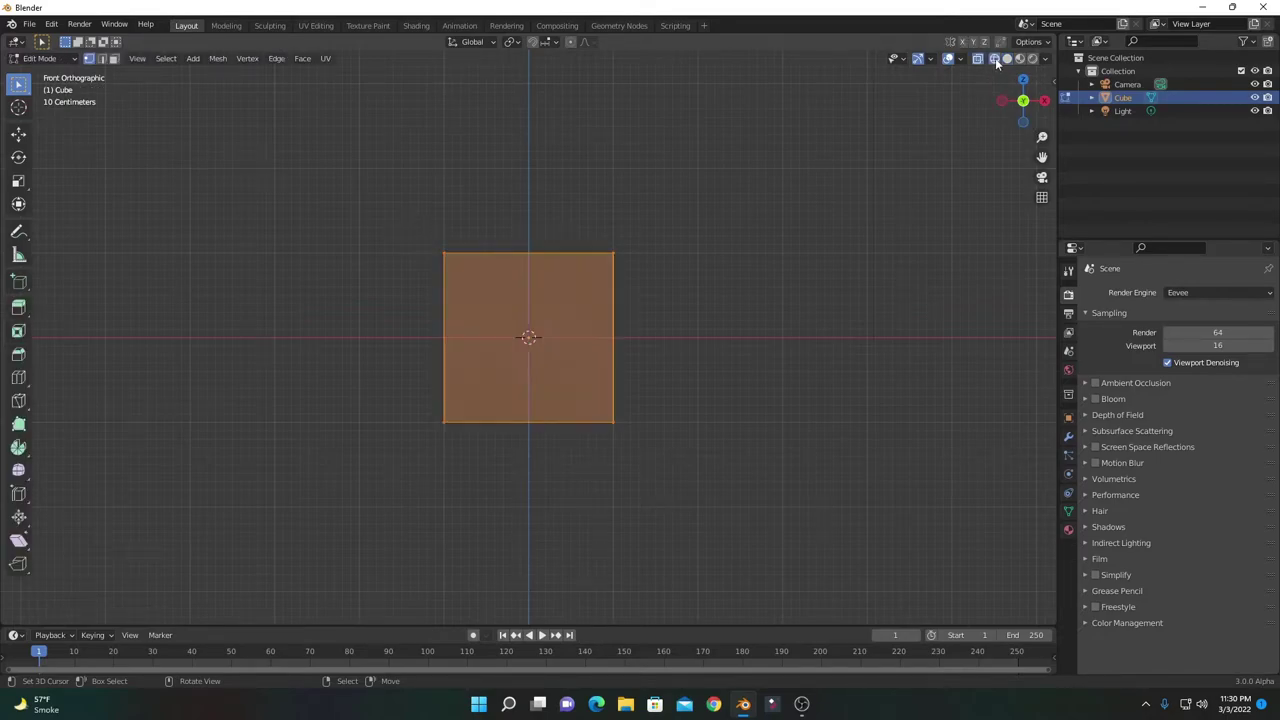
left_click_drag(381, 169, 748, 522)
key("g")
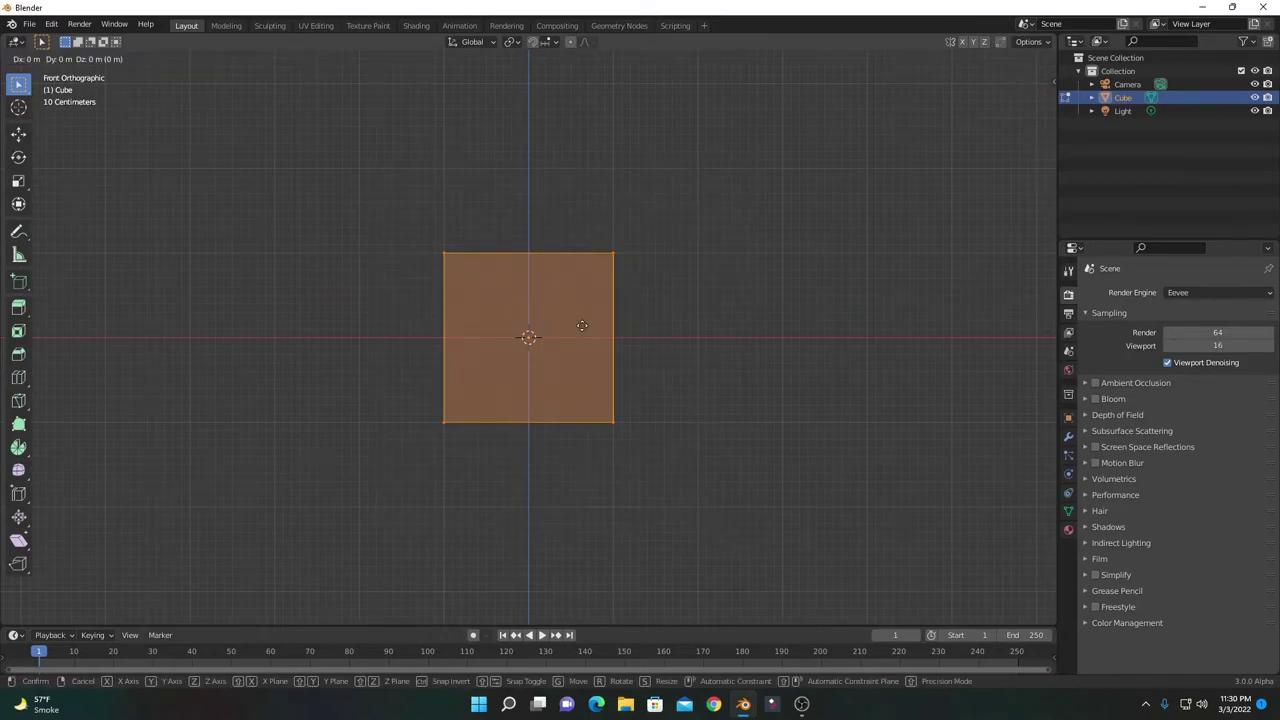
key("z")
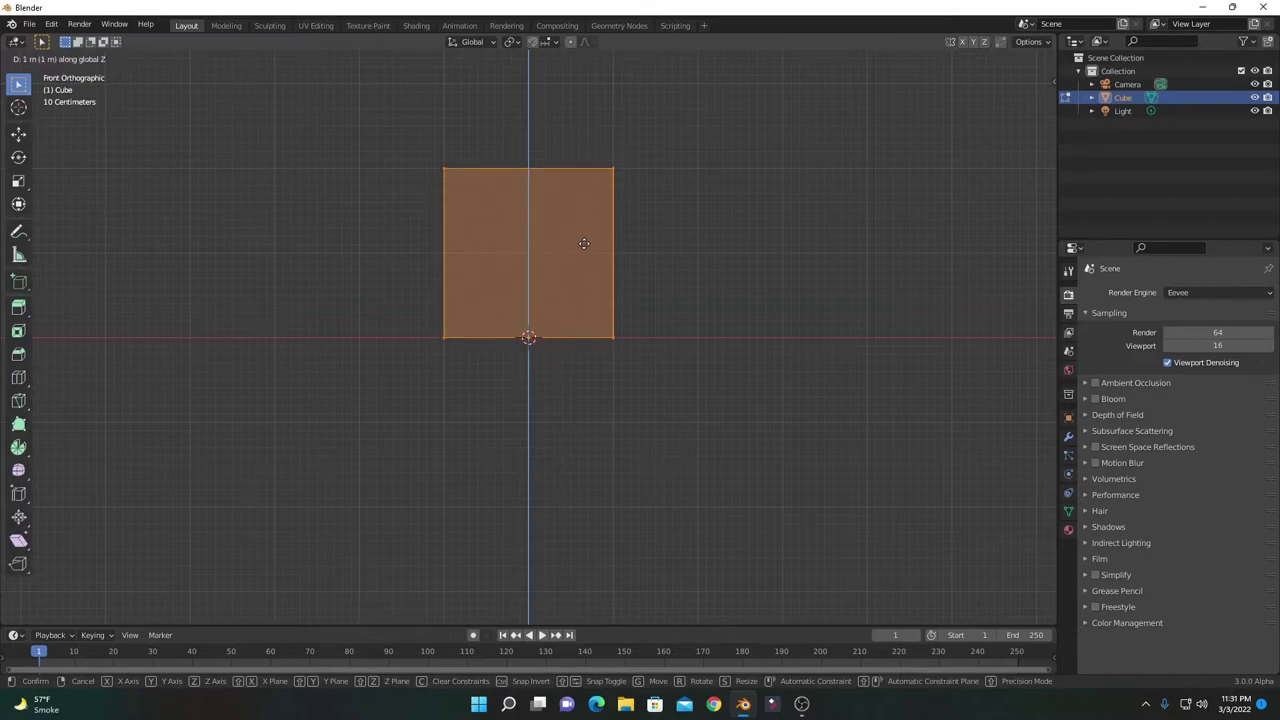
left_click(584, 243)
key("Tab")
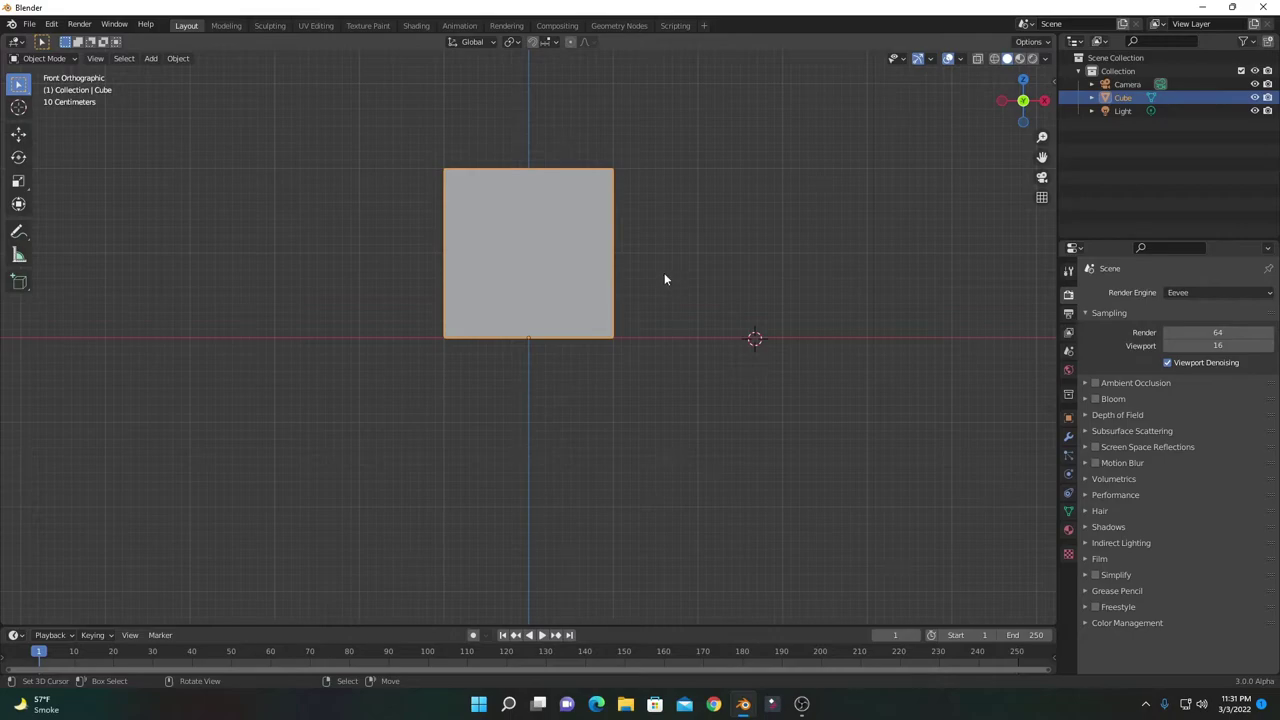
- Scale the cube to about 0.32 in X and Y while keeping its Z height
key("s")
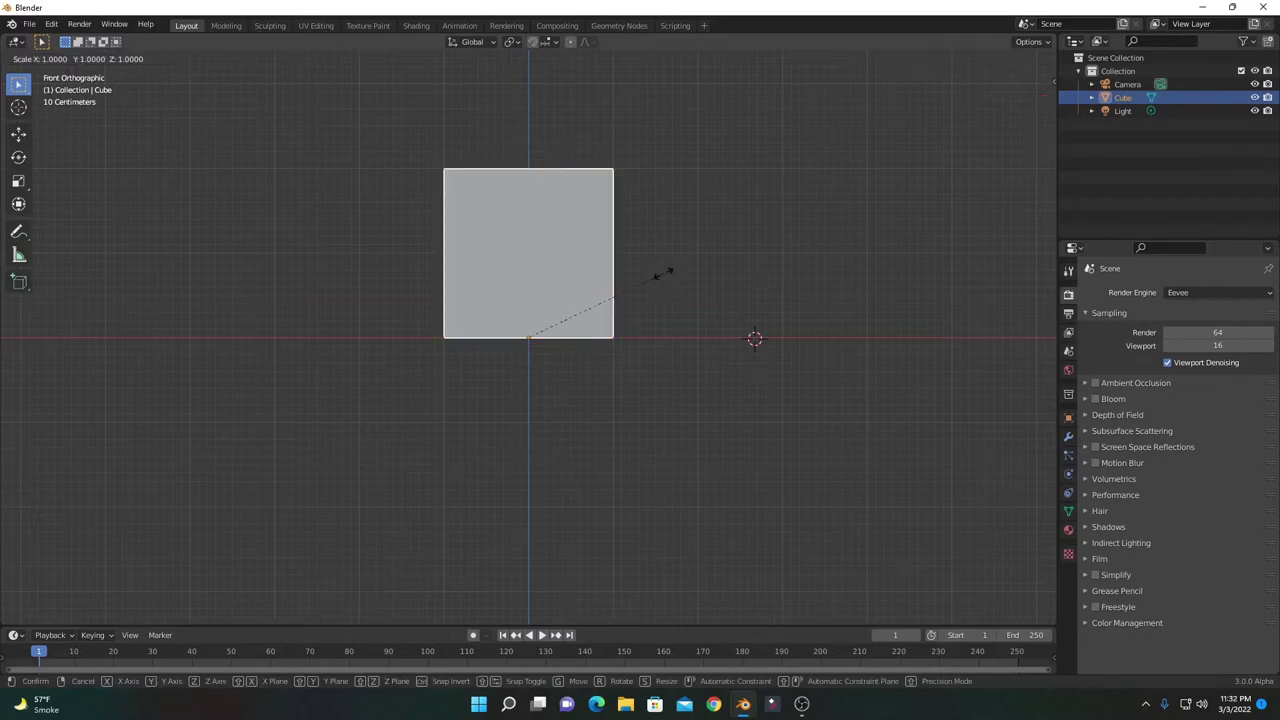
key("shift+z")
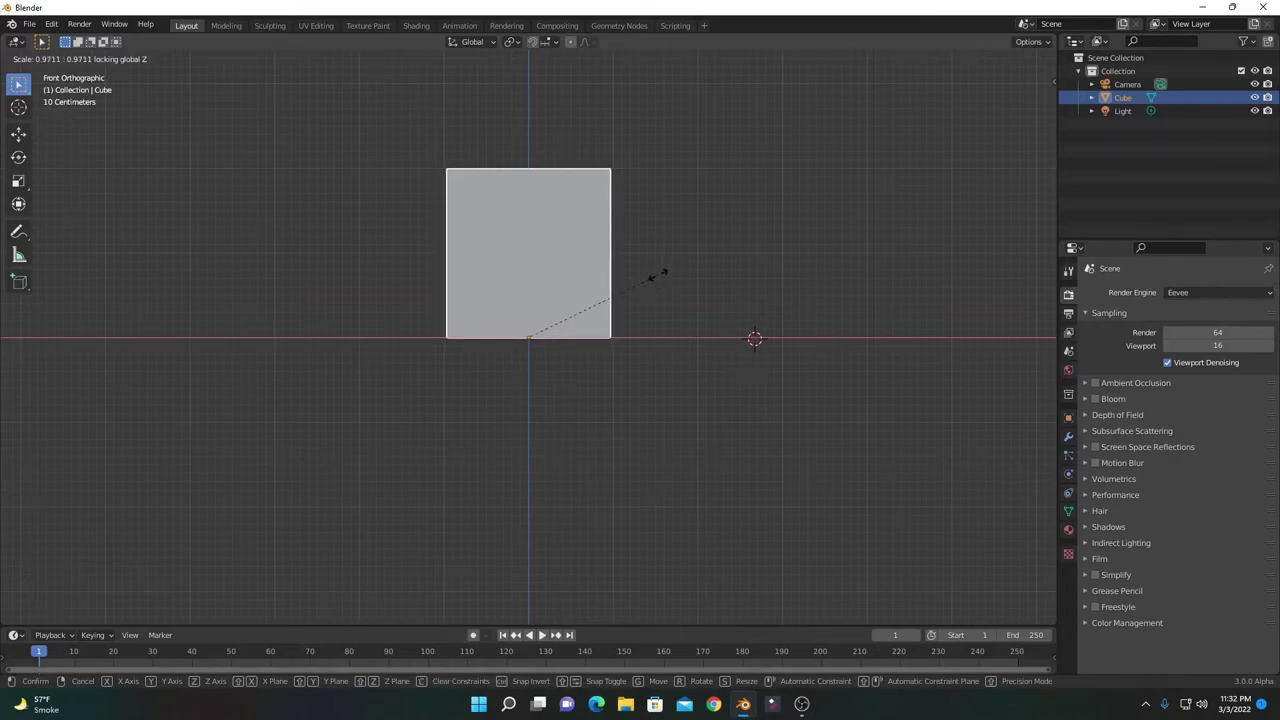
left_click(556, 303)
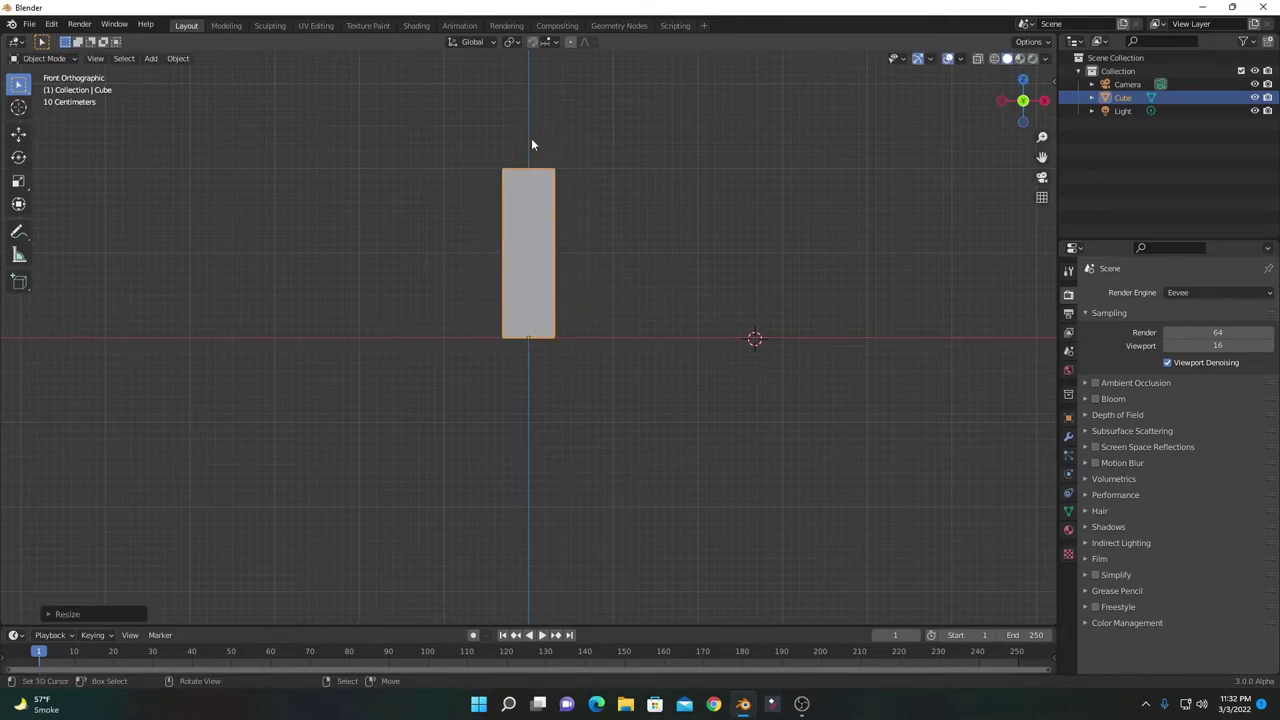
- In wireframe, drag the bar's top edge down to its base to make a thin slab
key("Tab")
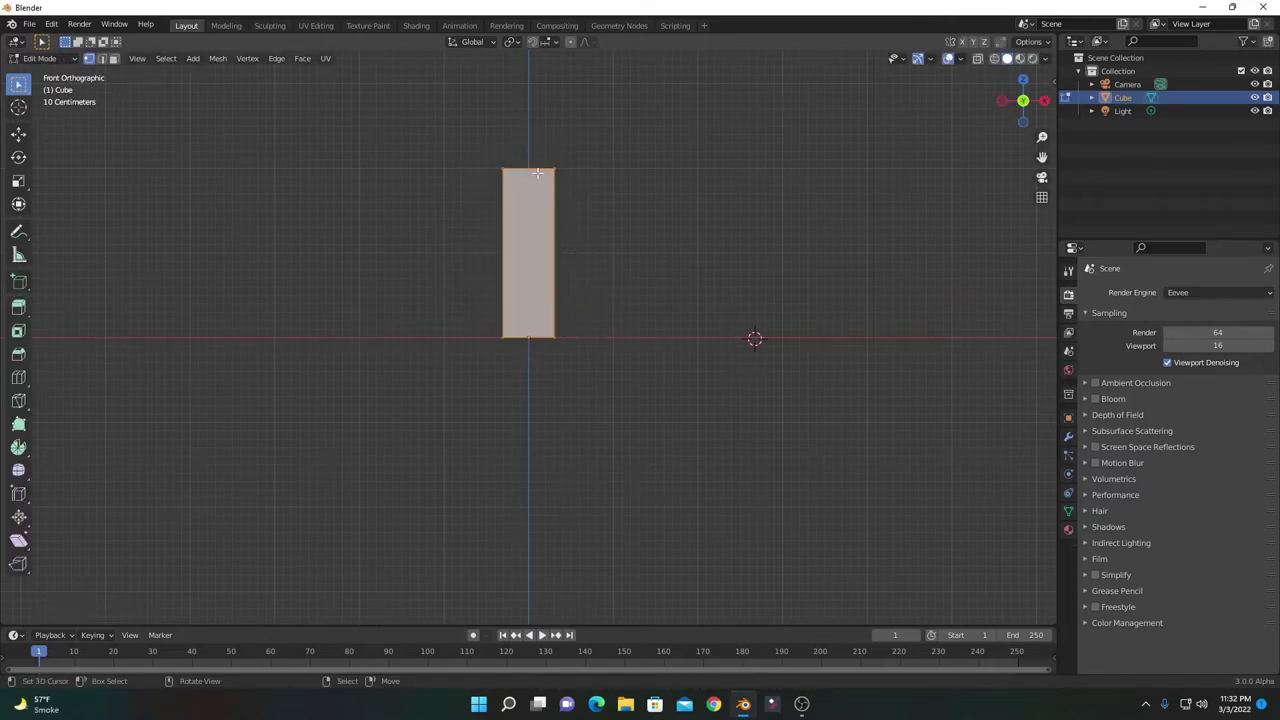
left_click_drag(449, 120, 657, 246)
key("z")
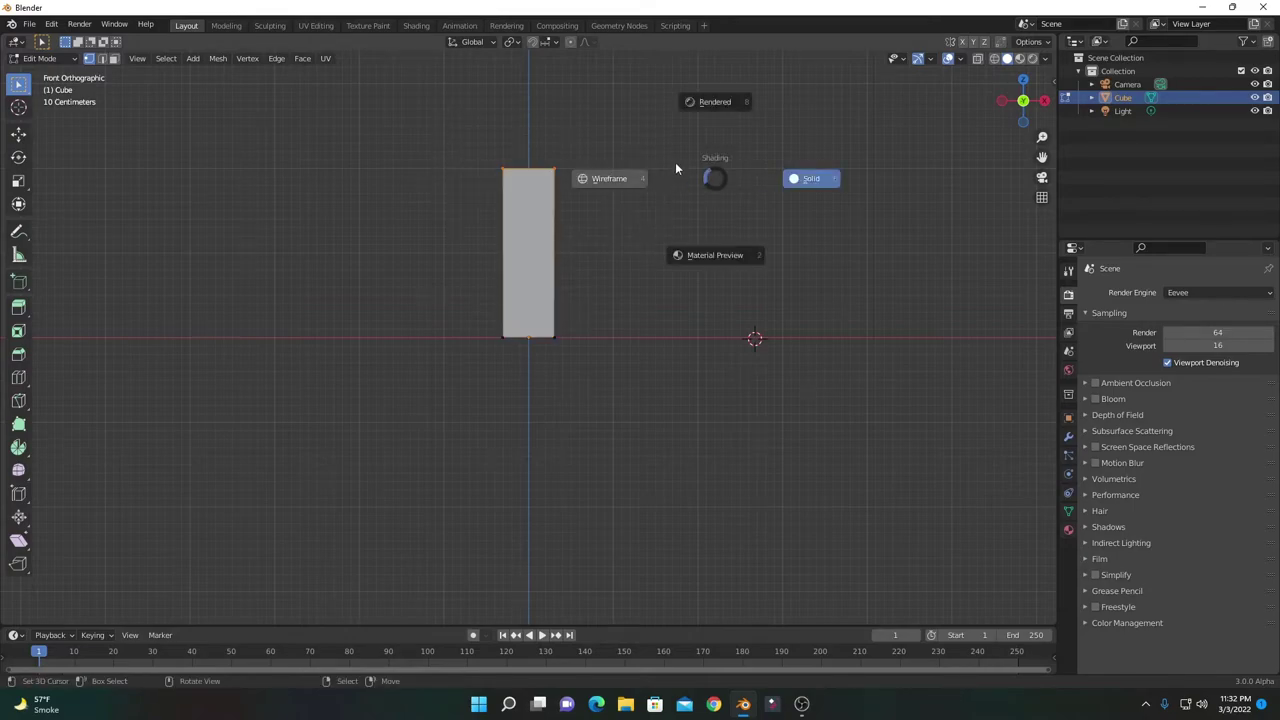
left_click(620, 179)
left_click(18, 133)
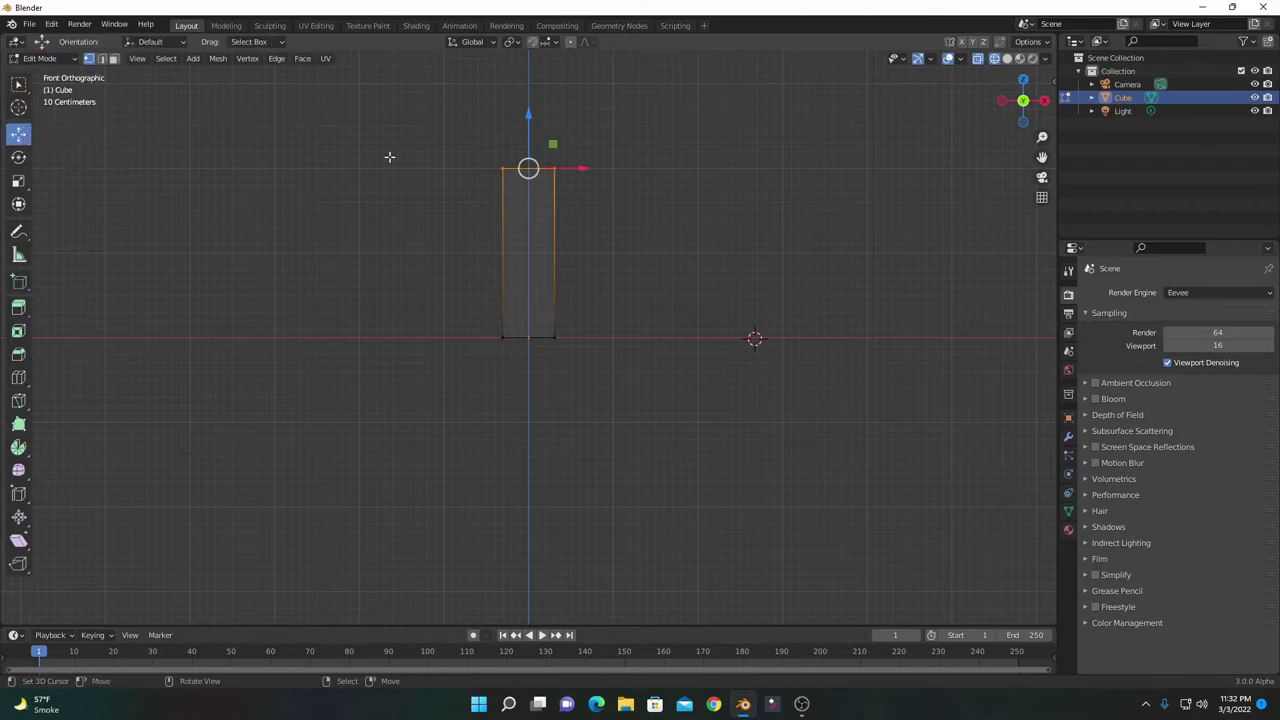
left_click_drag(528, 117, 531, 278)
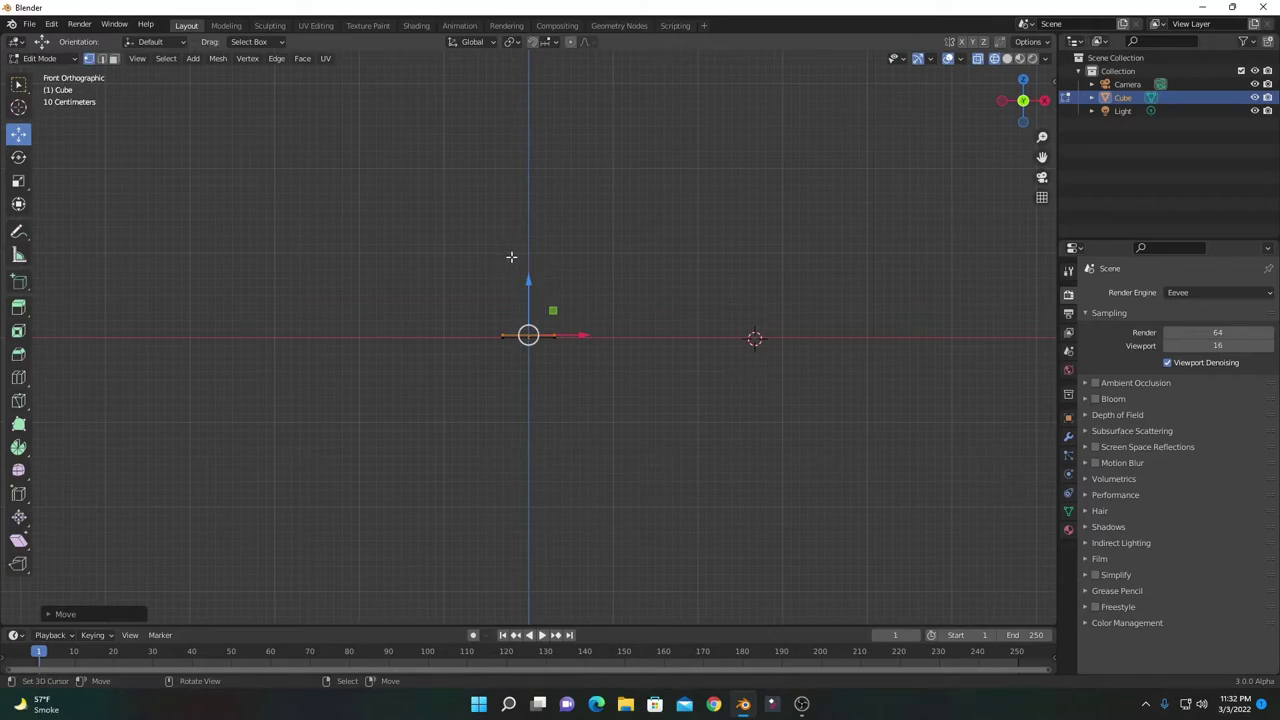
key("Tab")
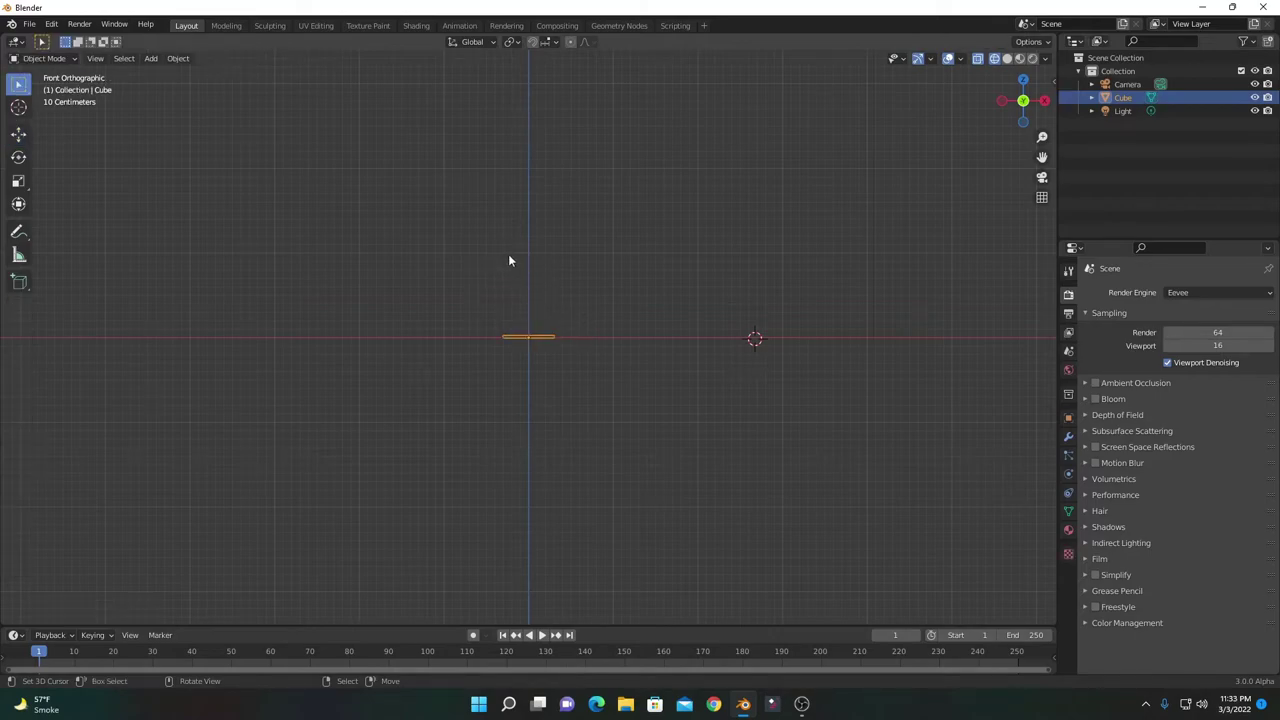
key("z")
left_click(611, 257)
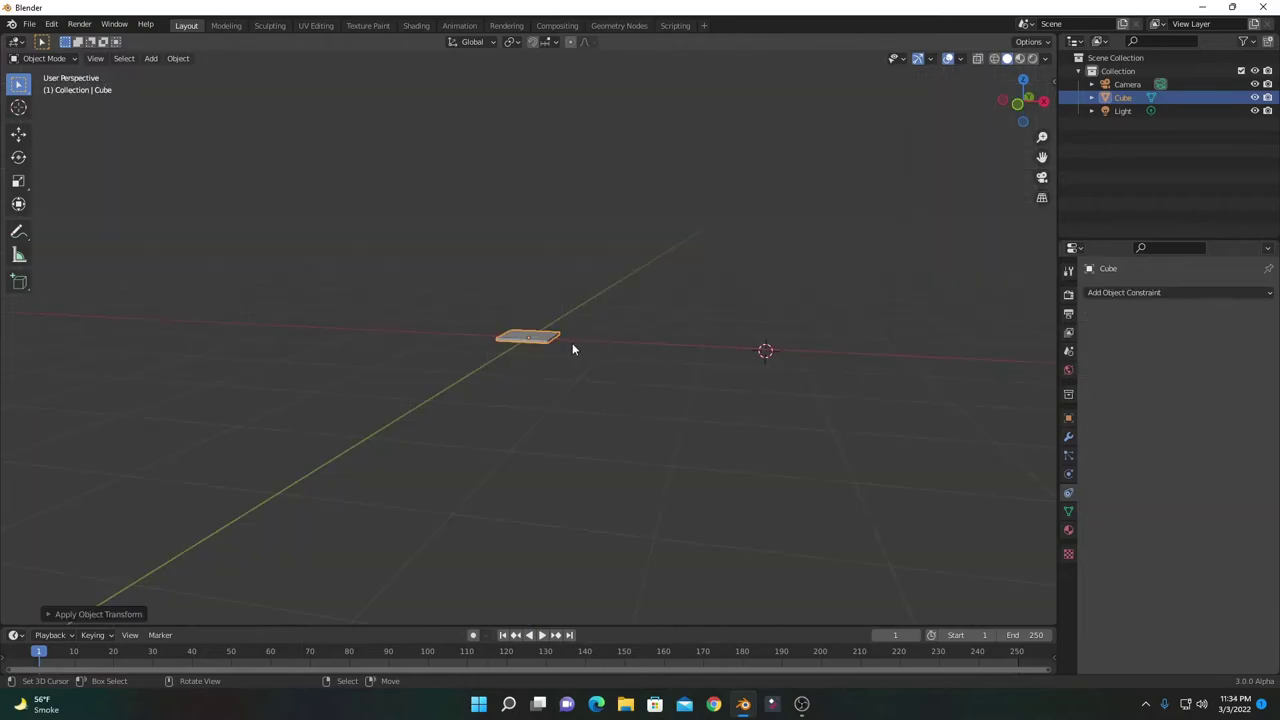
left_click(1128, 291)
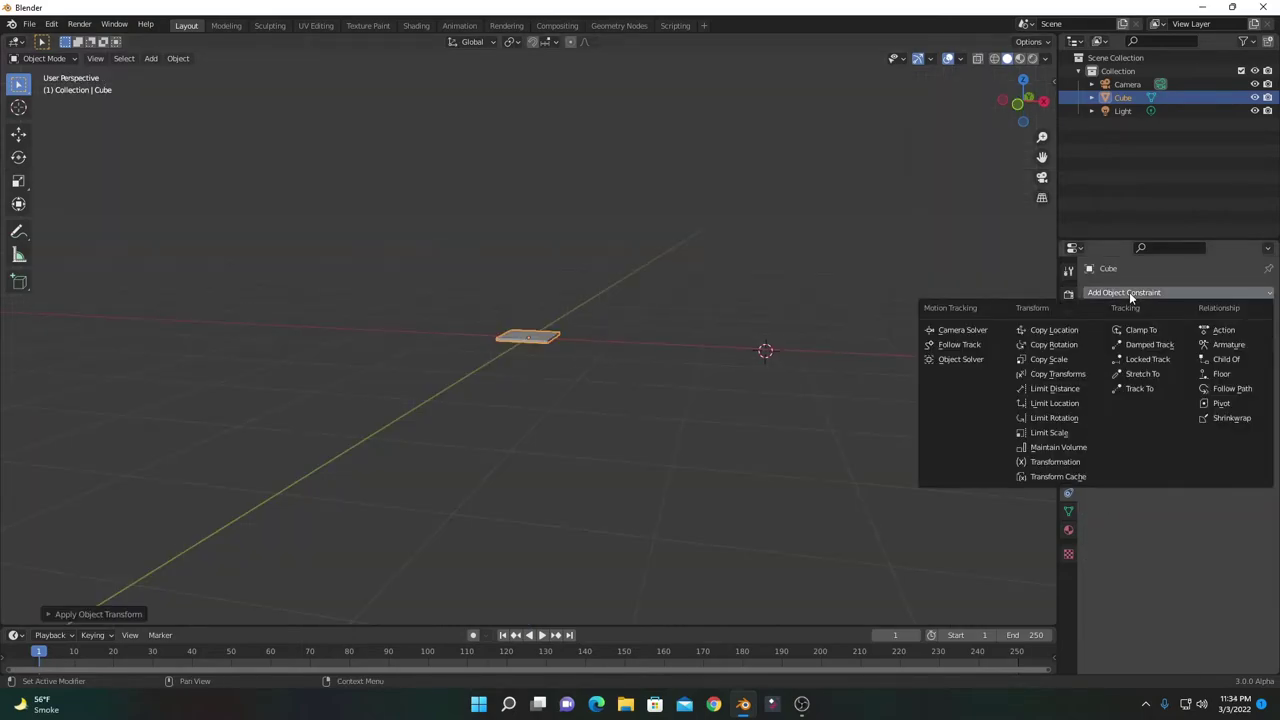
left_click(1075, 363)
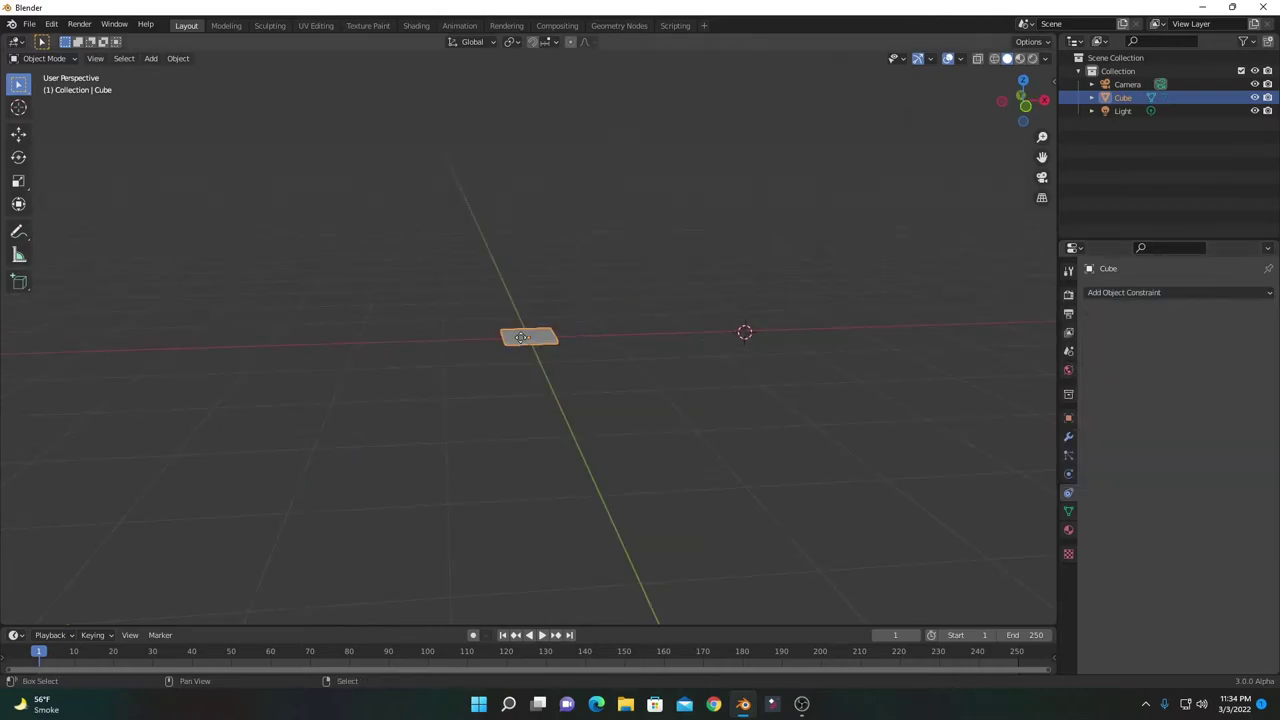
- Duplicate the slab and slide the copy left along the X axis
key("shift+d")
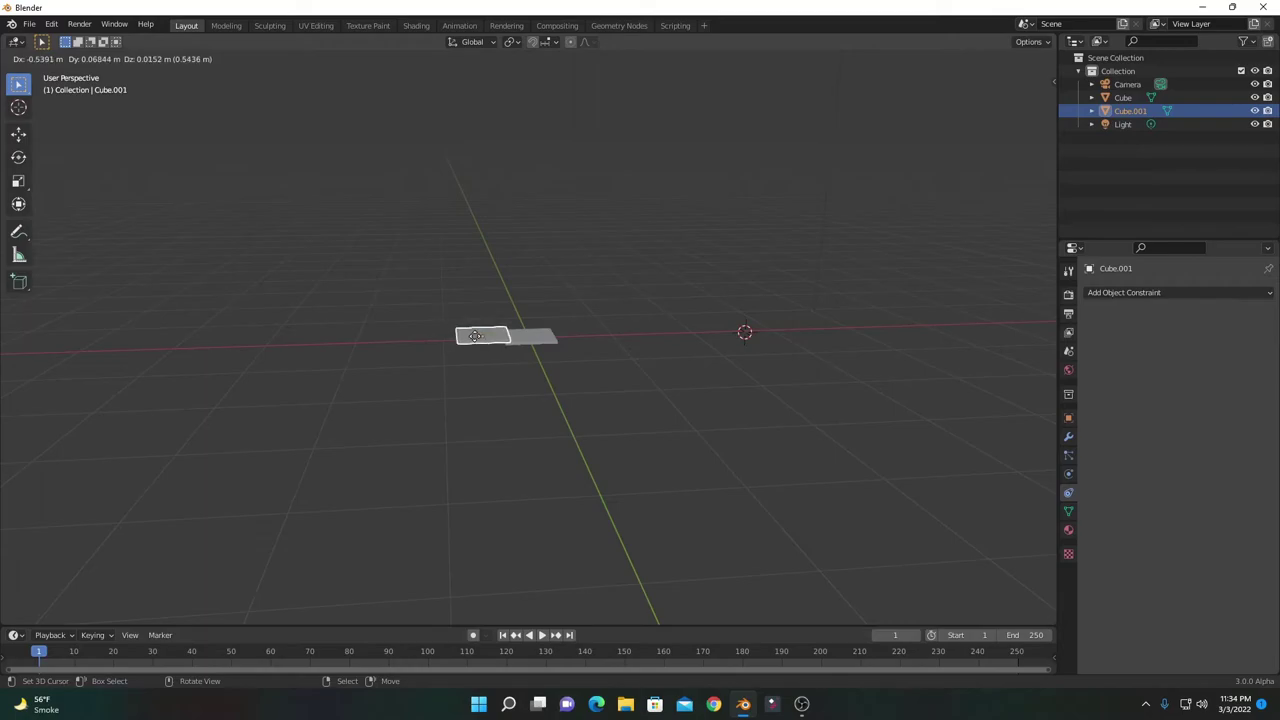
right_click(475, 336)
left_click(18, 134)
left_click_drag(580, 337, 383, 328)
right_click(496, 346)
- Duplicate the slab pair twice, sliding each copy right along X to make six slabs
key("shift+d")
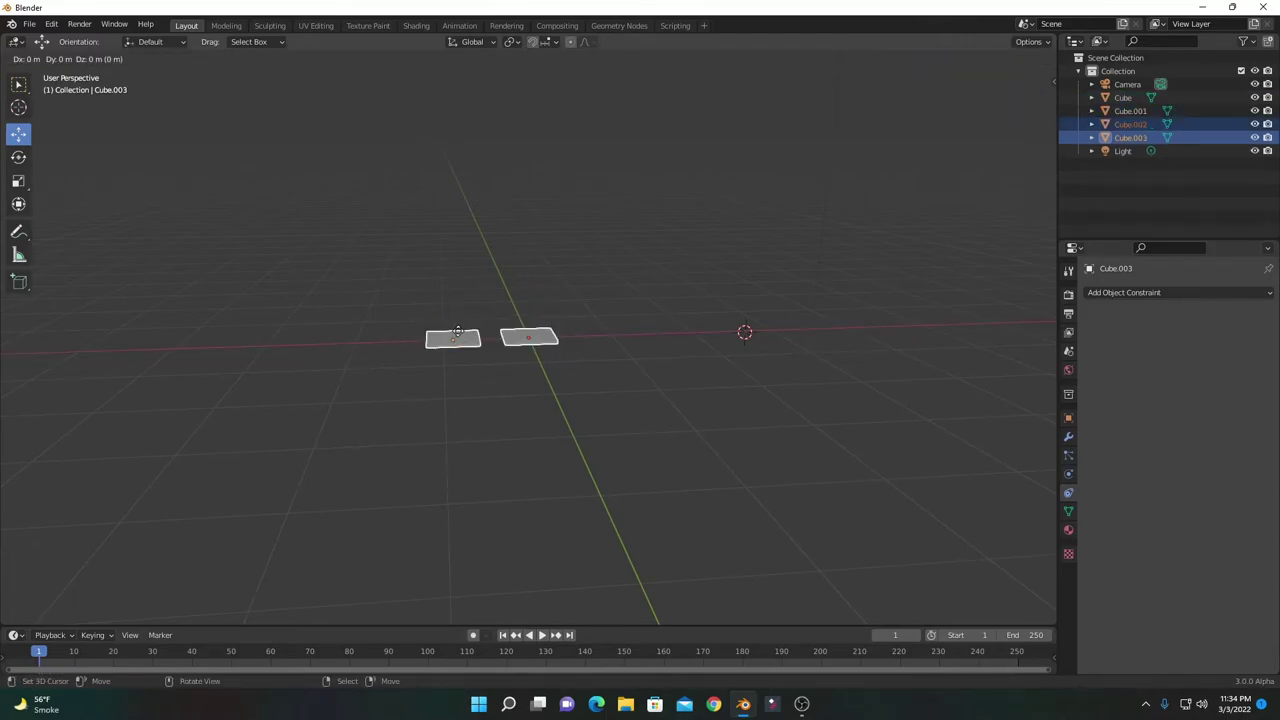
right_click(460, 336)
left_click_drag(545, 337, 686, 334)
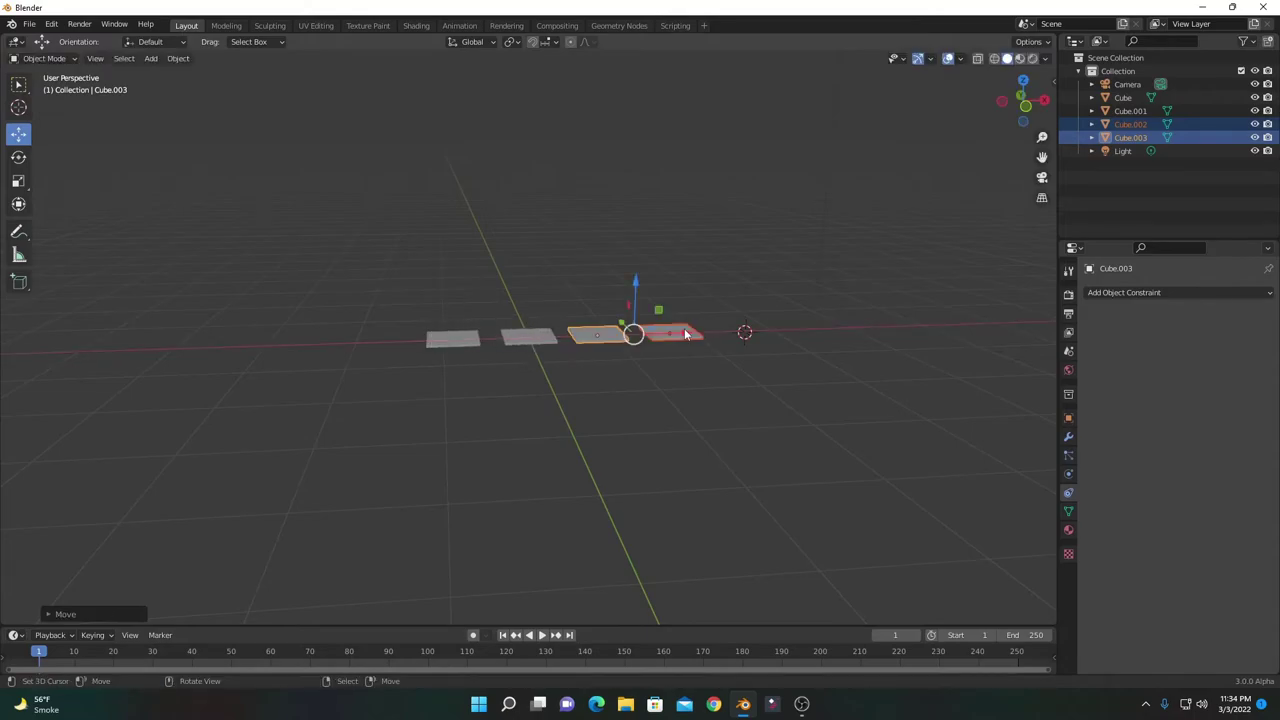
key("shift+d")
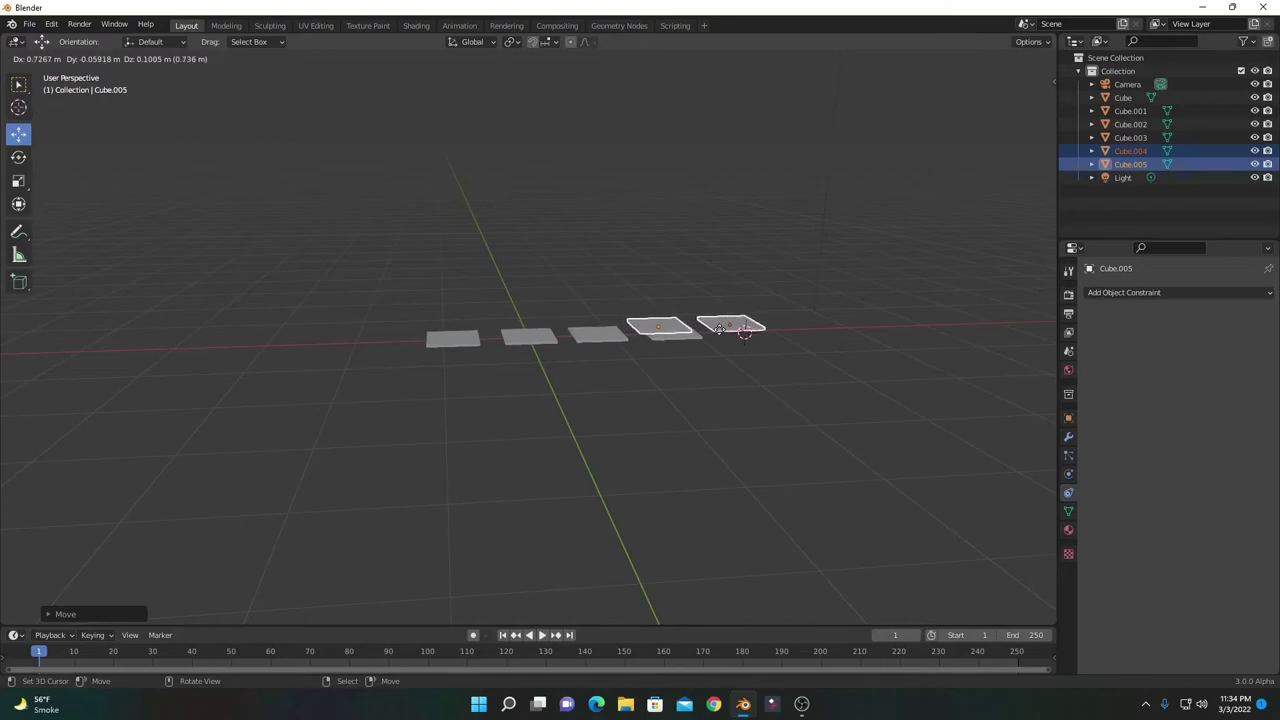
right_click(672, 340)
left_click_drag(672, 340, 822, 330)
- Give Cube a Copy Scale constraint targeting Cube.001
middle_click_drag(718, 397, 560, 375)
left_click(525, 338)
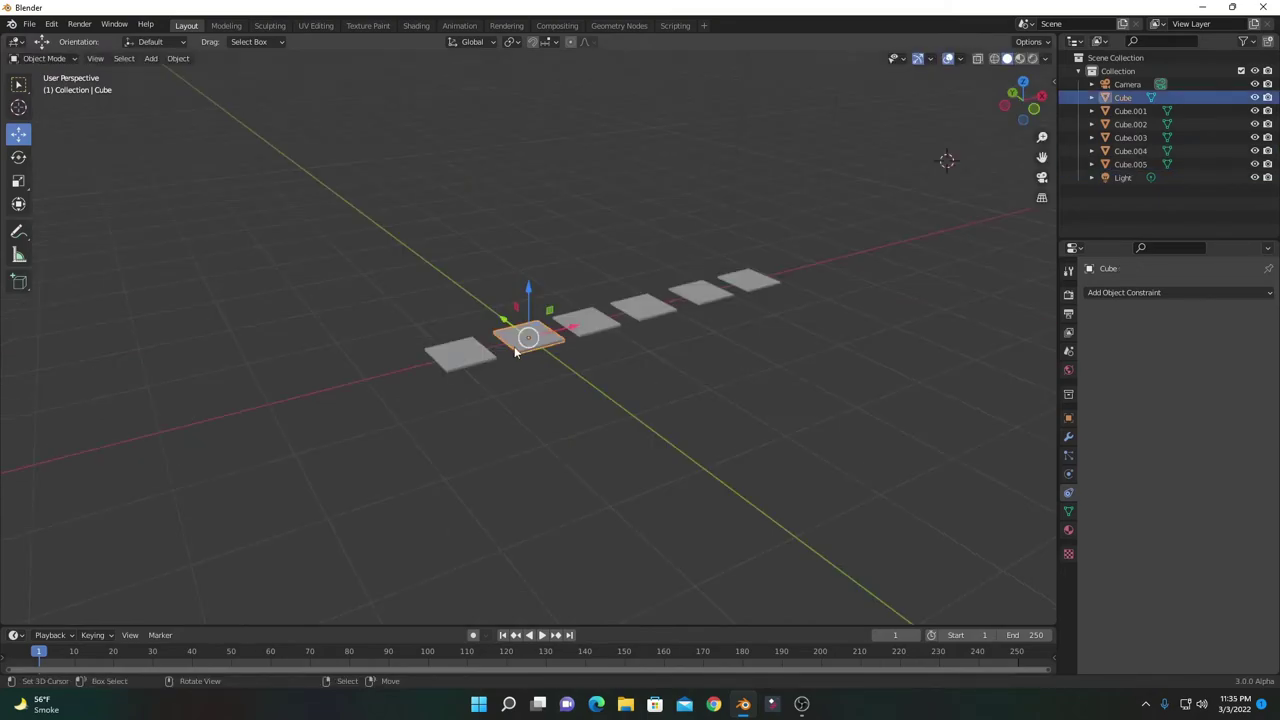
left_click(528, 348)
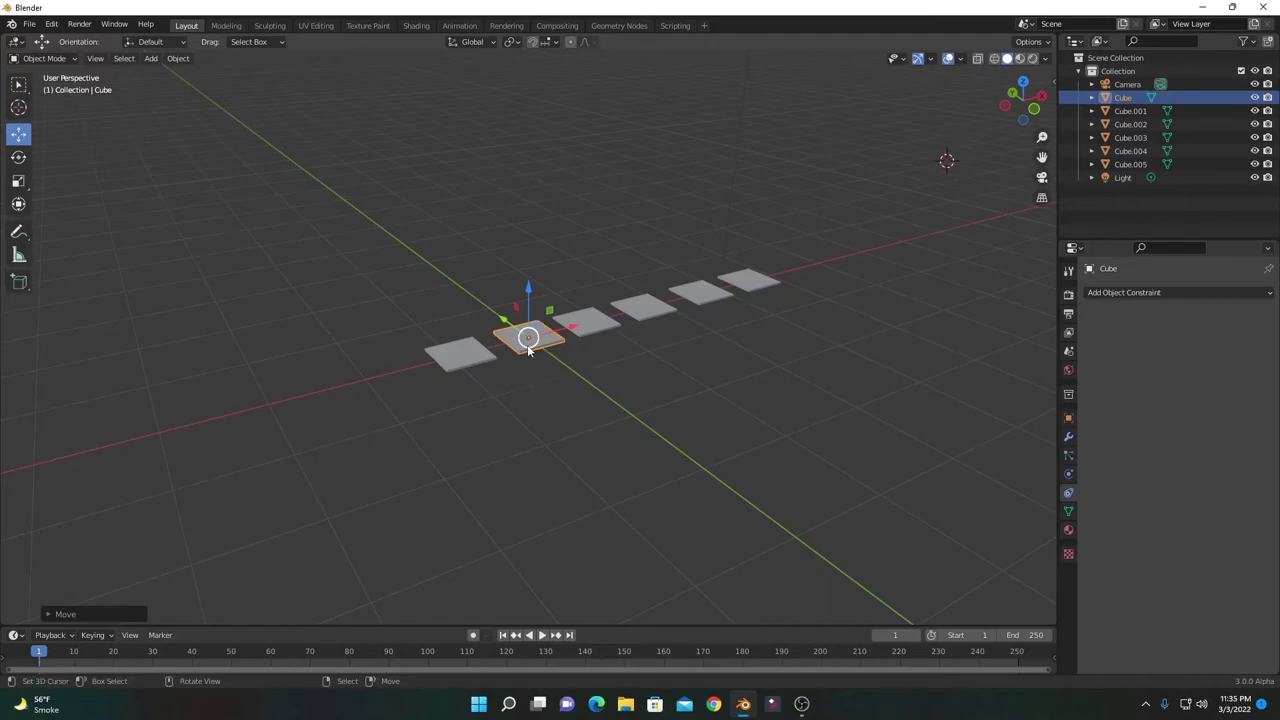
left_click(1167, 291)
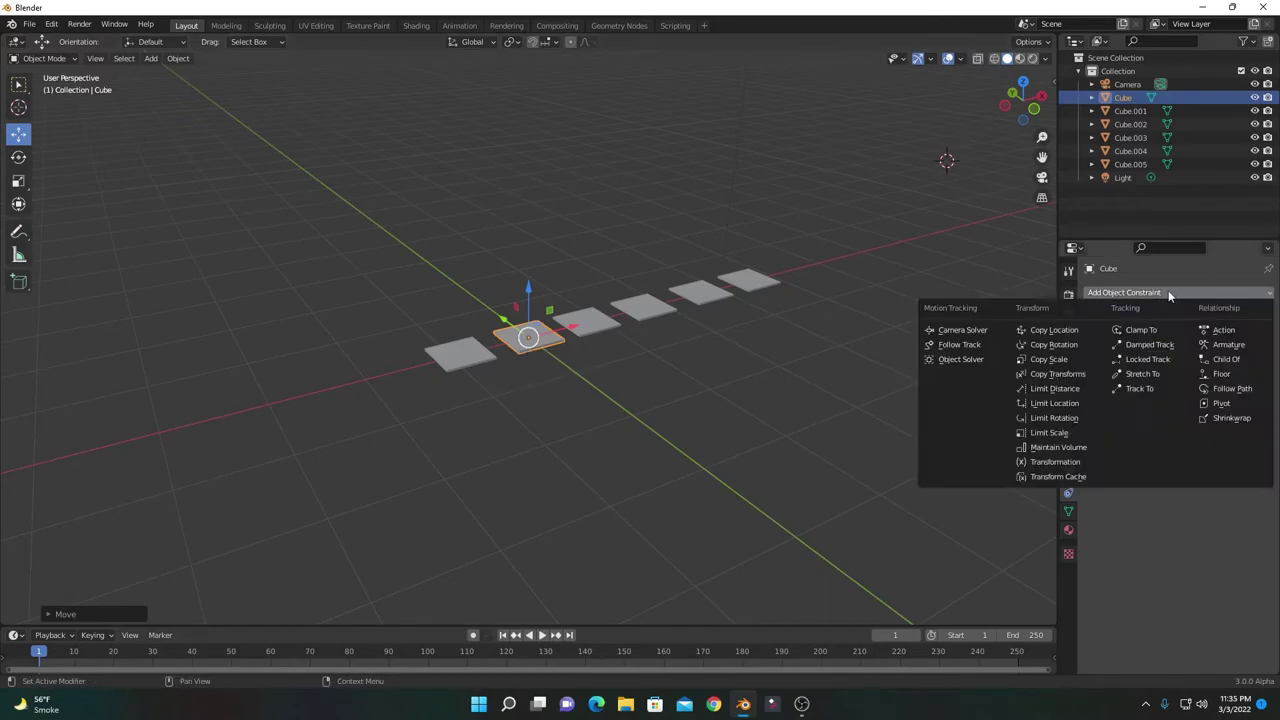
left_click(1080, 360)
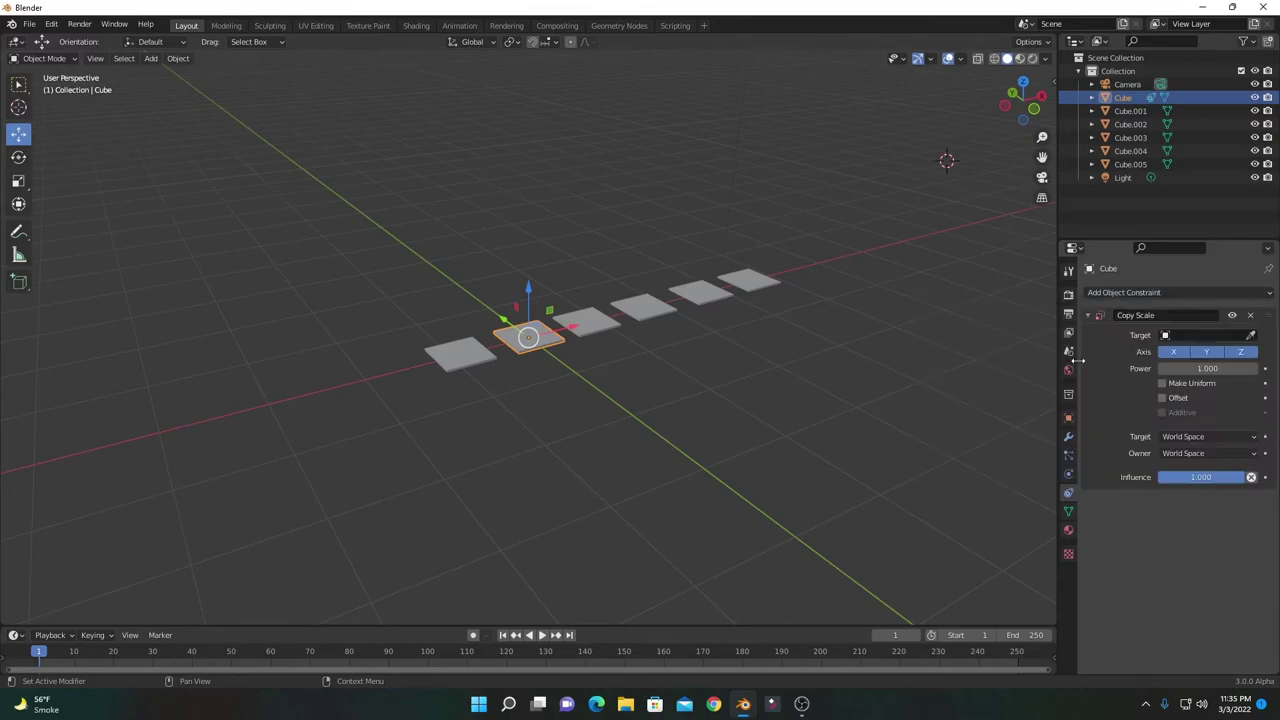
left_click(1250, 335)
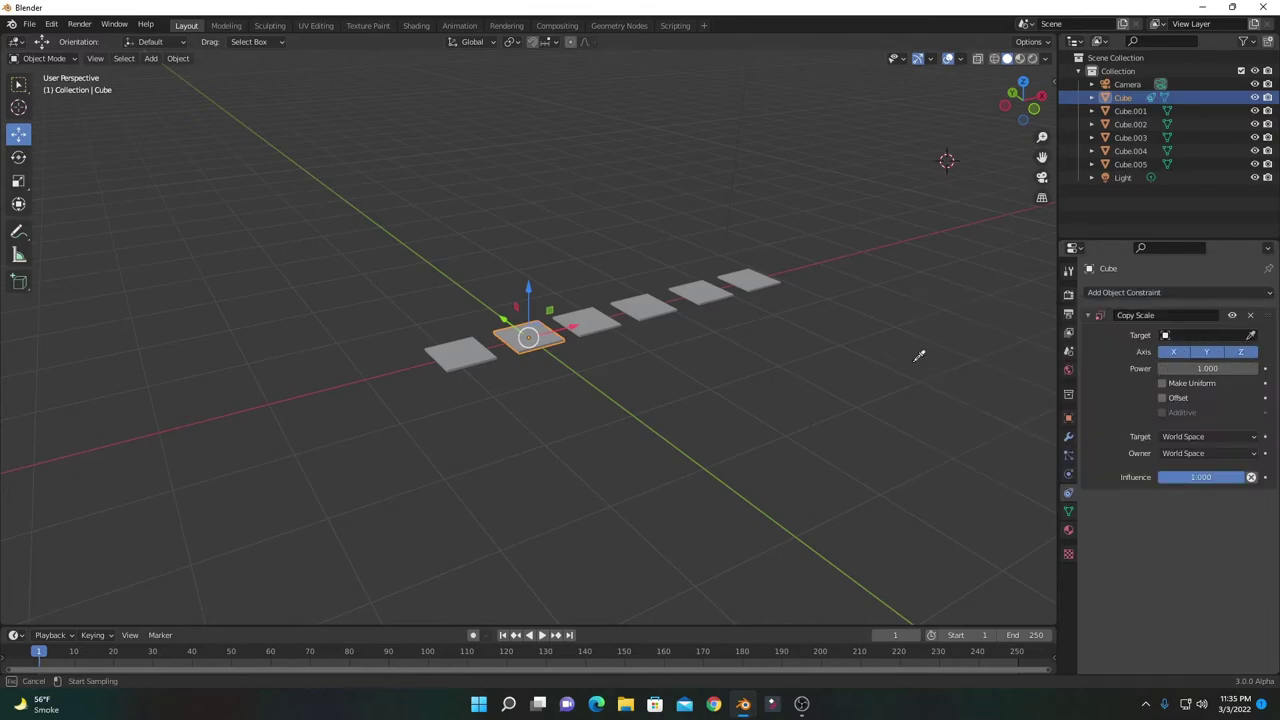
left_click(475, 345)
- Restrict the constraint to the Z axis with power 1.2, then select Cube.001
left_click_drag(1206, 368, 1165, 373)
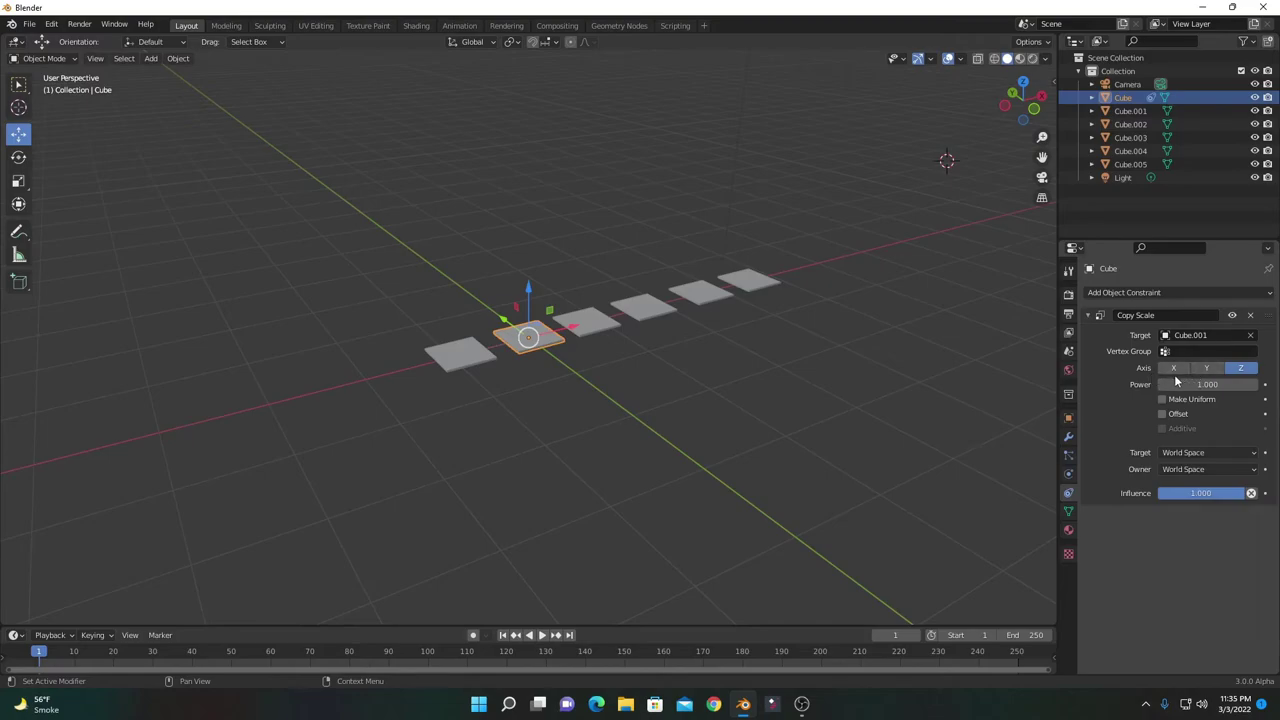
left_click(1209, 382)
type("1.2")
key("Return")
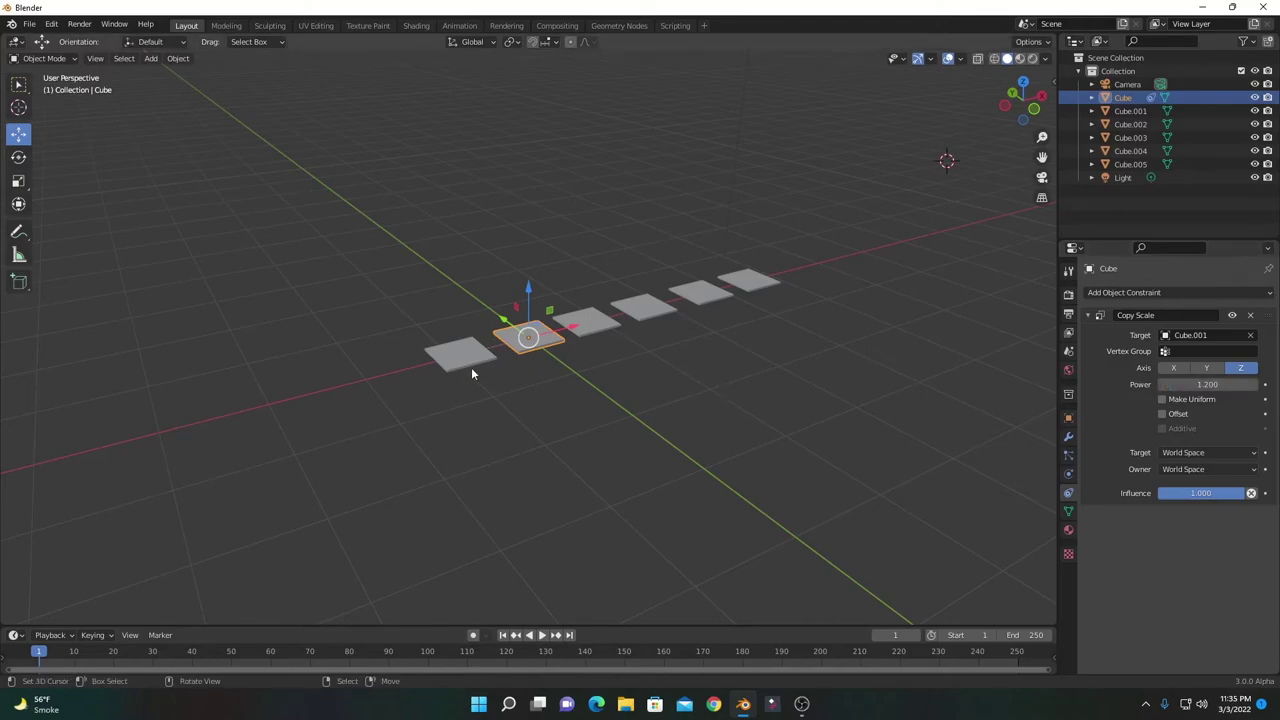
left_click(464, 366)
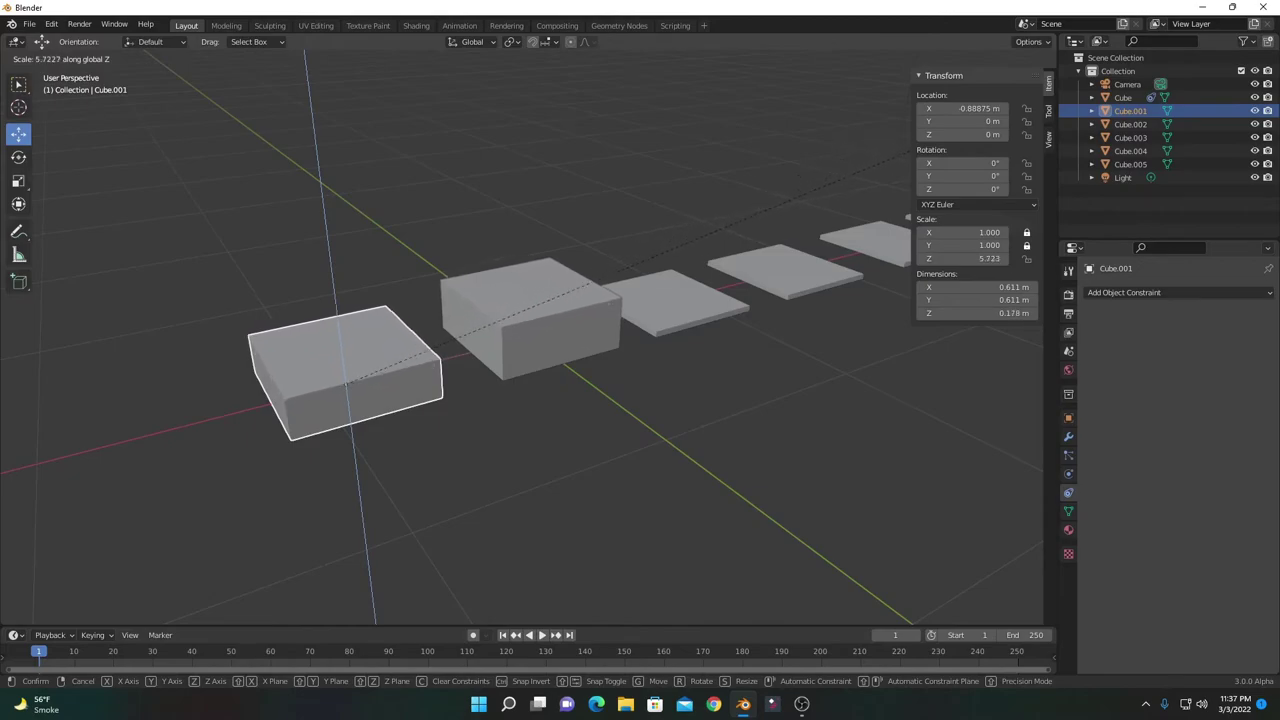
- Stretch Cube.001 to 9.488 in Z, check Cube rises to 0.463 m, then undo
left_click(399, 574)
middle_click_drag(650, 380, 690, 312)
left_click(516, 262)
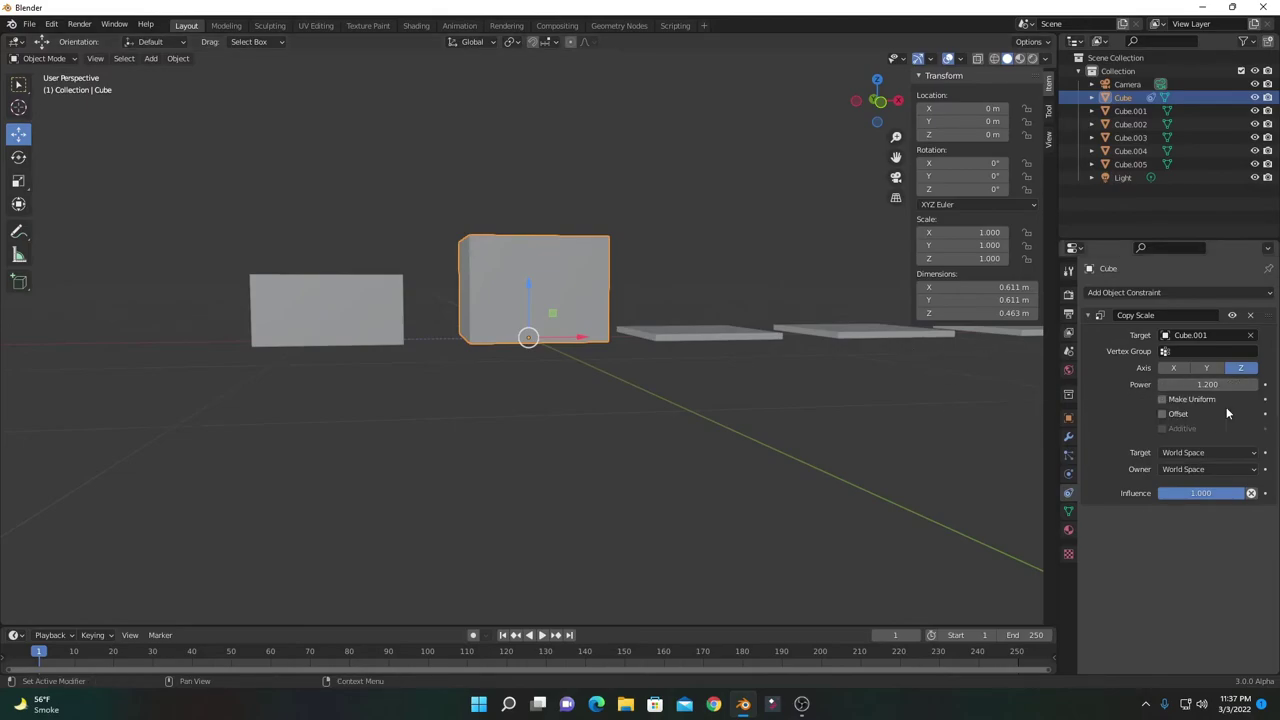
middle_click_drag(666, 390, 678, 417)
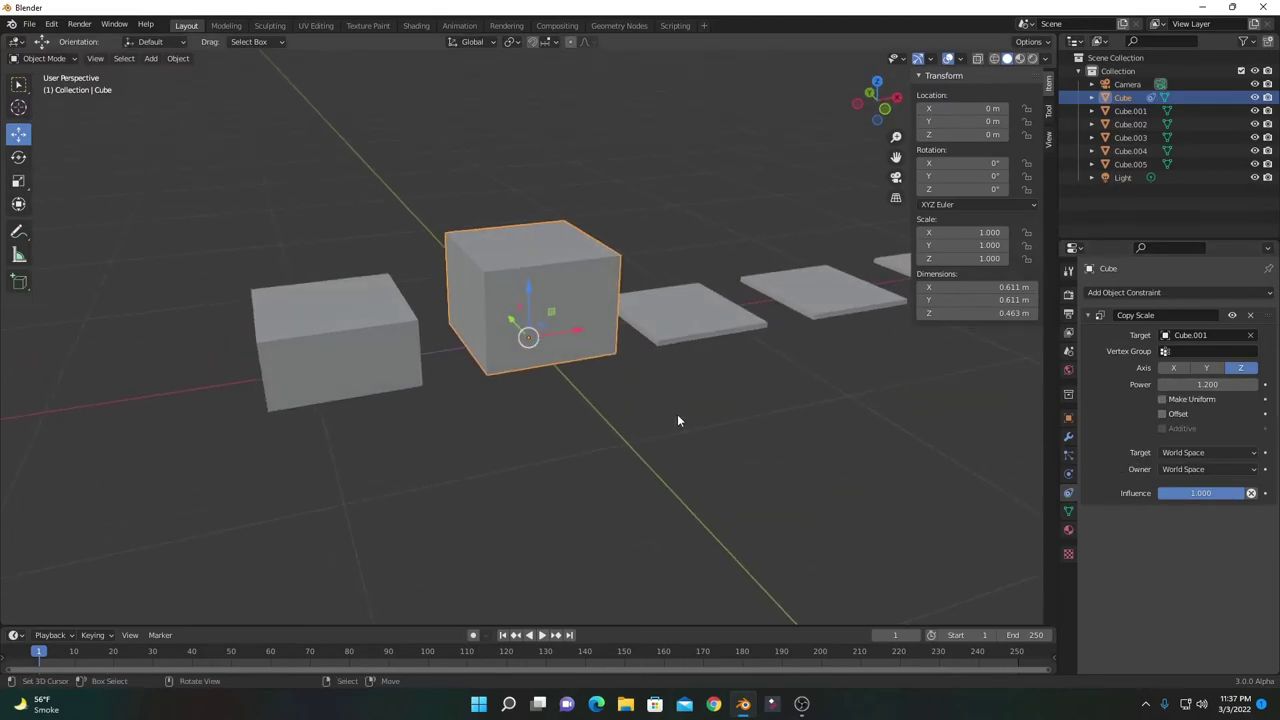
key("ctrl+z")
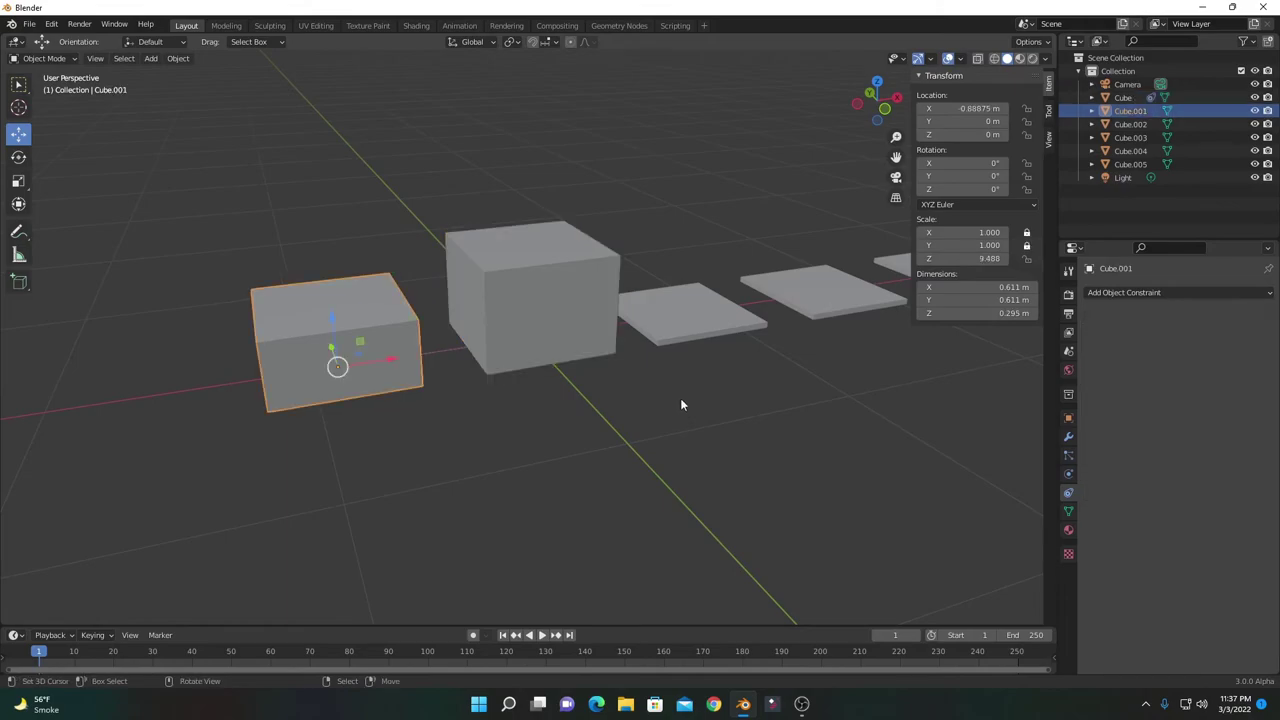
- Undo the stretch so the bars are flat and add a Copy Scale constraint to Cube.003
key("ctrl+z")
middle_click_drag(686, 406, 694, 360)
left_click(690, 350)
left_click(1143, 290)
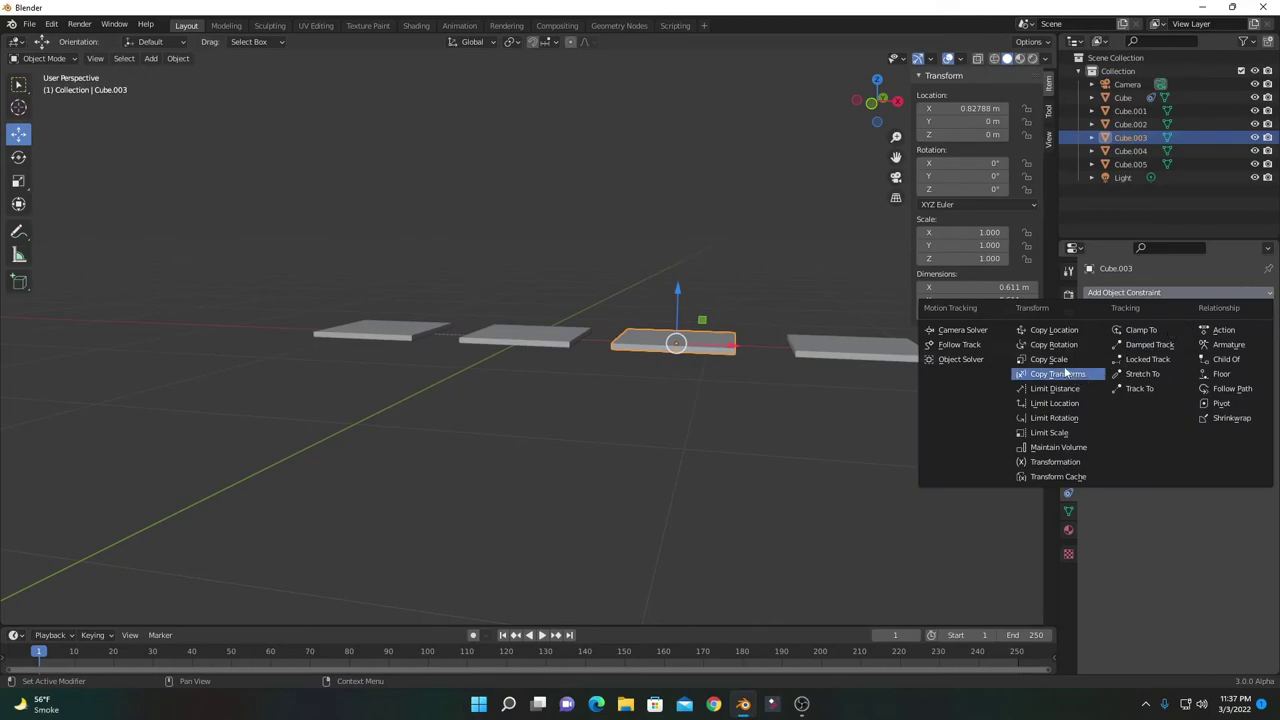
left_click(1050, 360)
- Set Cube.001 as Cube.003's constraint target, edit its power, and start rescaling Cube.001
left_click(1205, 335)
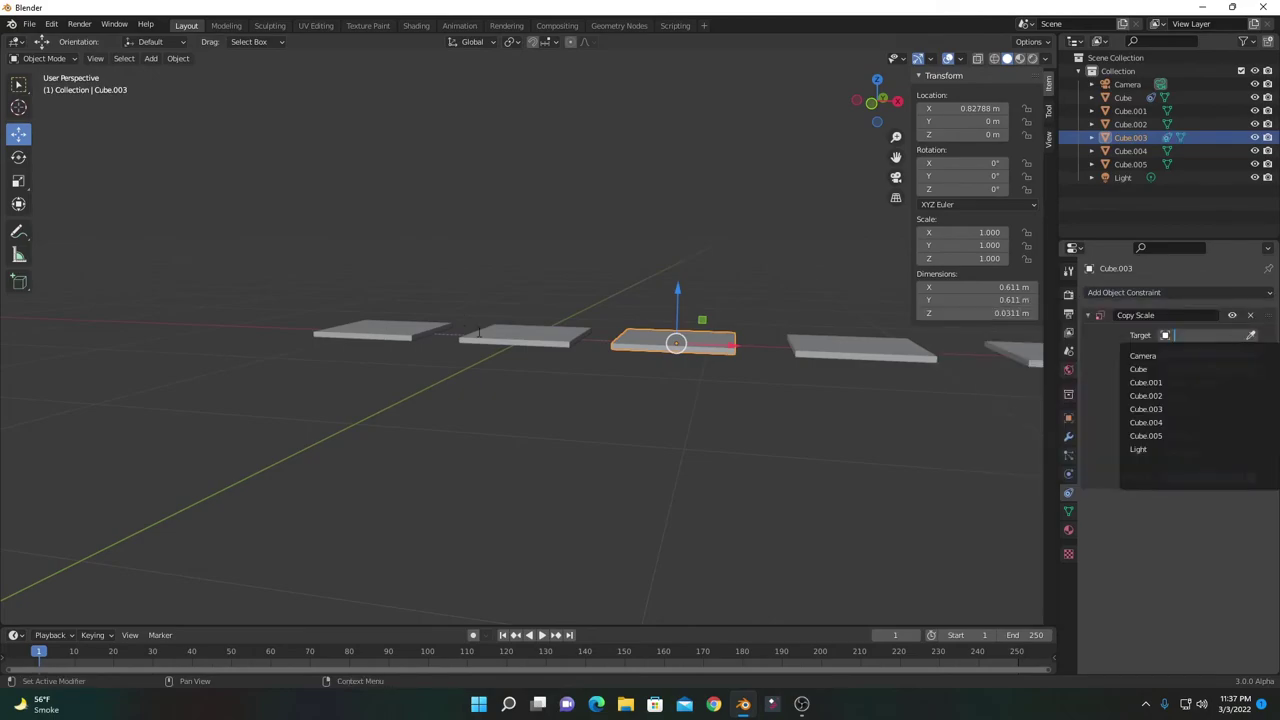
left_click(1250, 335)
left_click(352, 330)
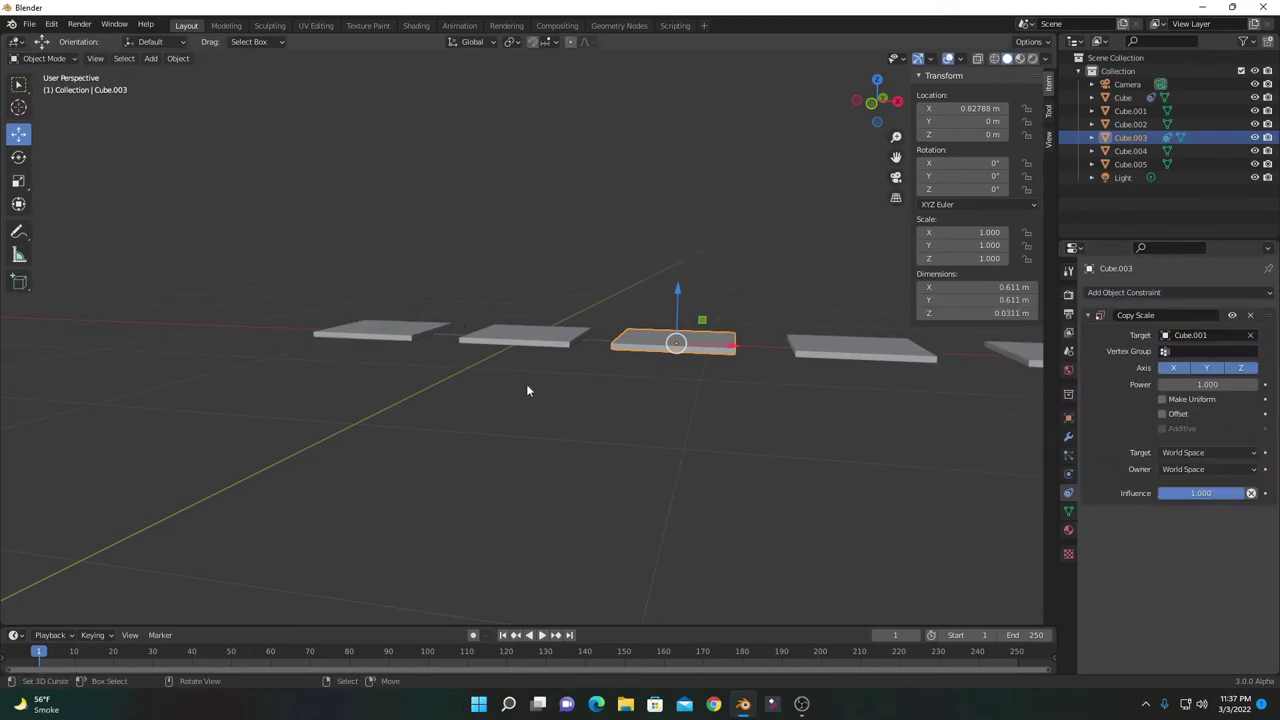
left_click(1212, 335)
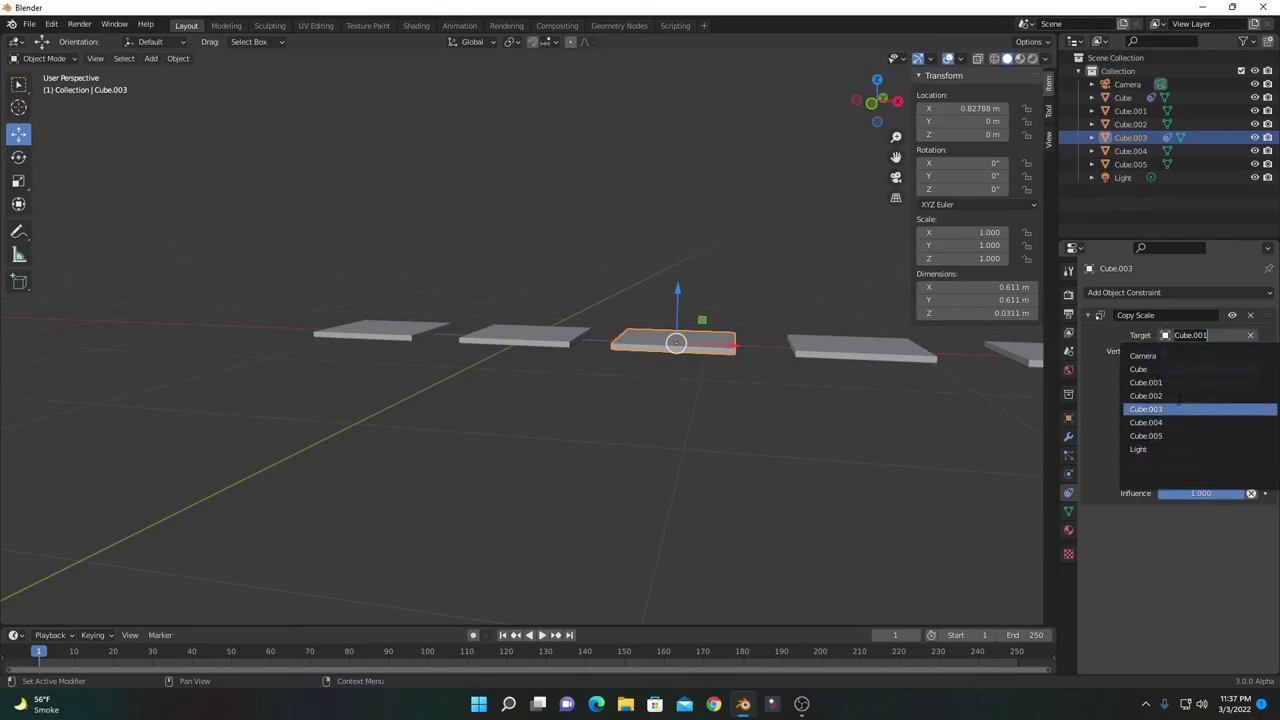
key("Escape")
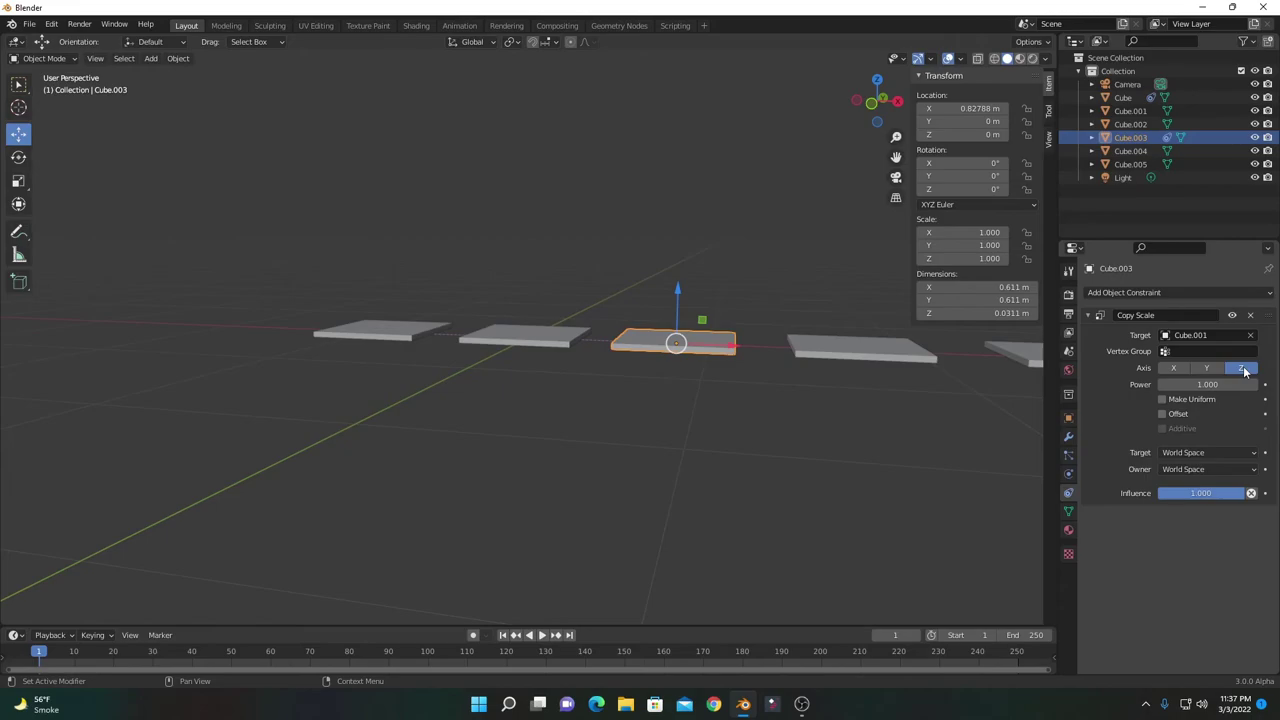
left_click(1225, 387)
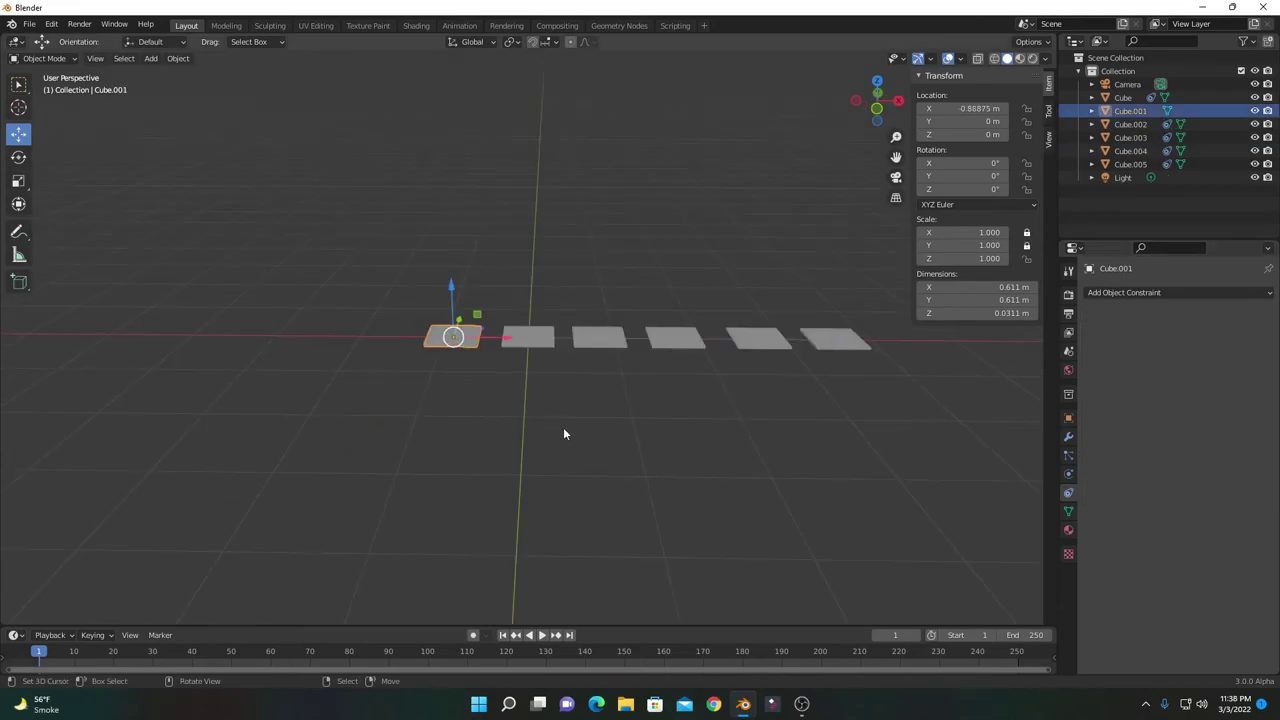
key("s")
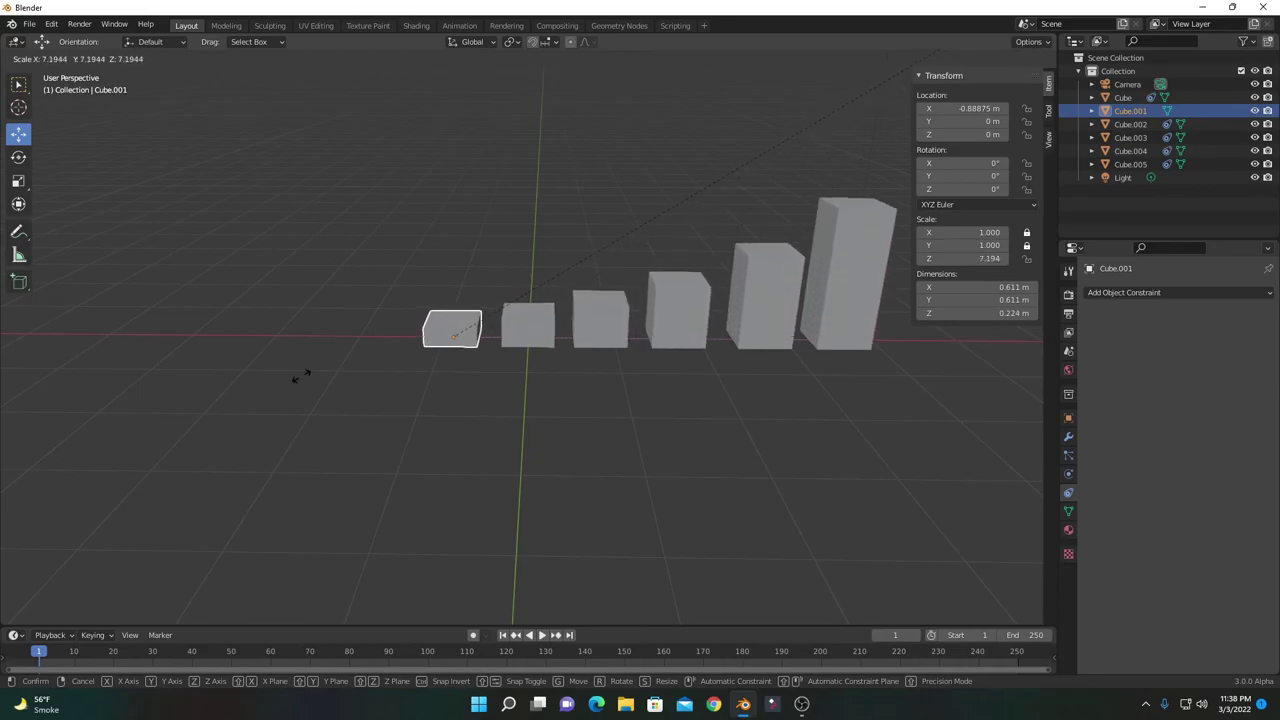
- Stretch Cube.001 along Z and inspect the bars rising as a staircase from a new angle
left_click(590, 394)
middle_click_drag(590, 394, 692, 356)
left_click(692, 356)
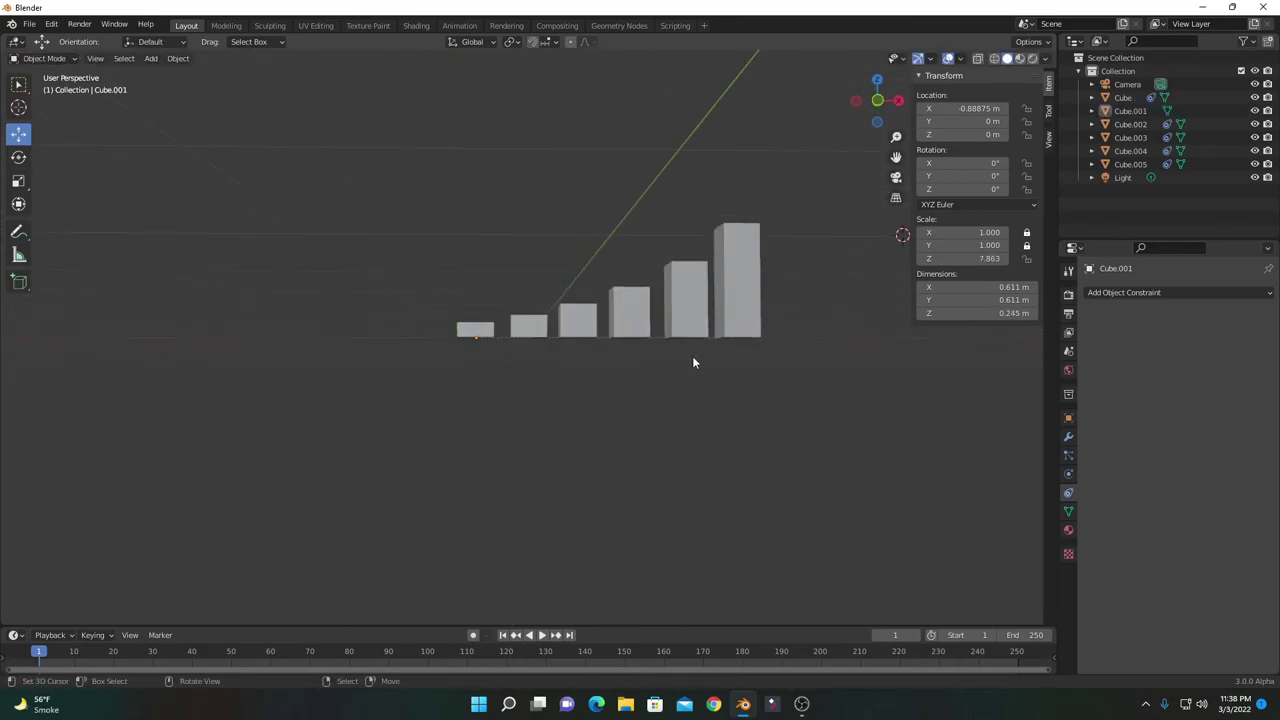
scroll(692, 356, "up", 6)
middle_click_drag(612, 404, 395, 451, "shift")
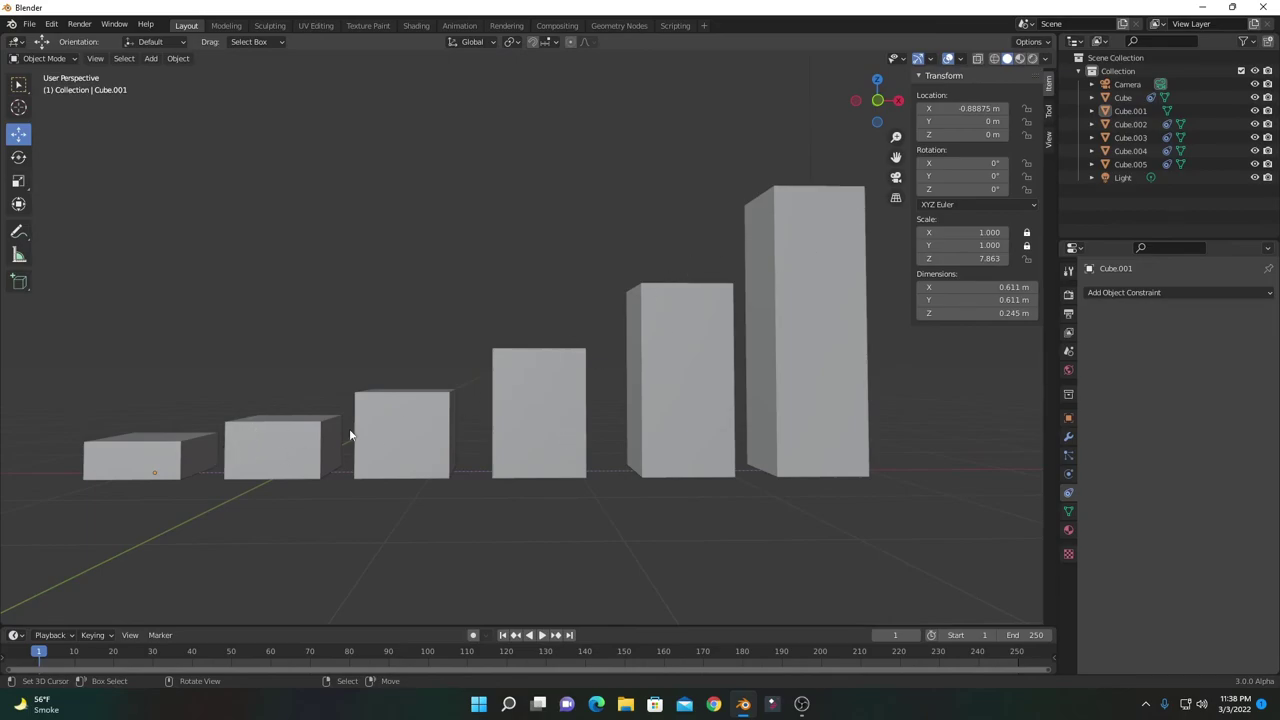
scroll(682, 391, "down", 3)
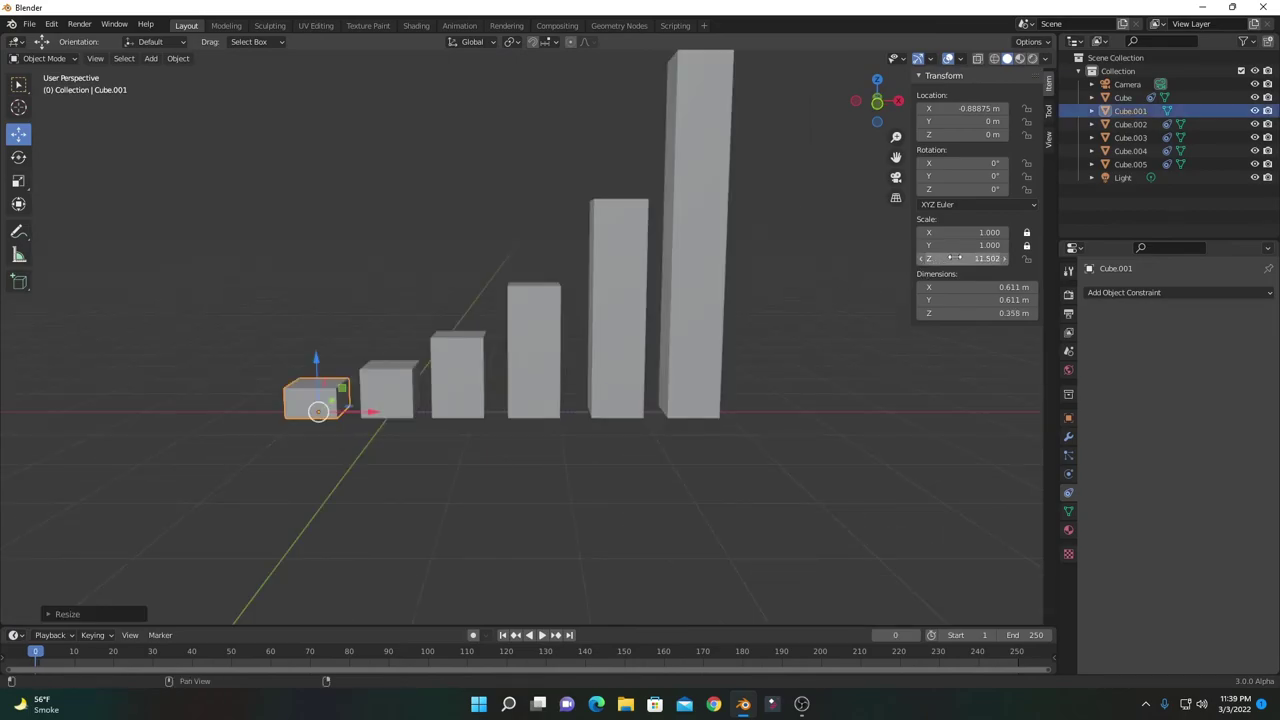
- Set Cube.001's Z scale to 1 in the N-panel so the bars lie flat
left_click(955, 258)
type("1")
key("Return")
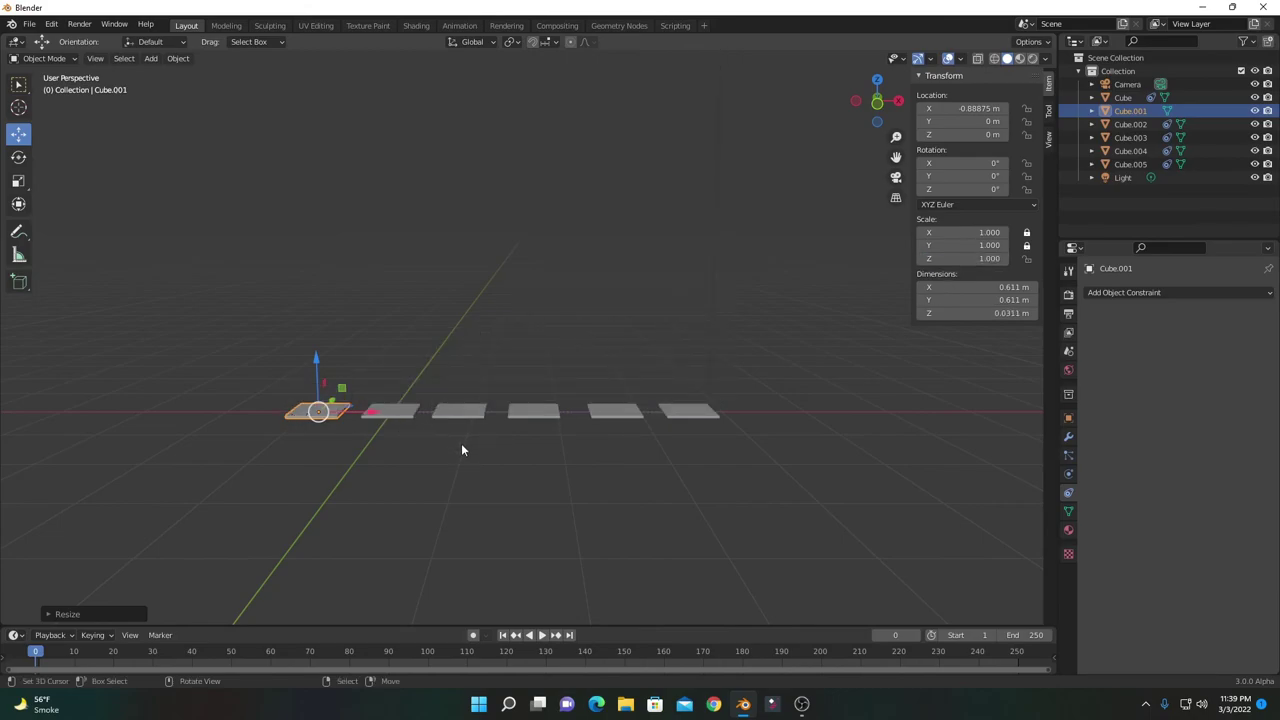
- Insert a scale keyframe on Cube.001 at frame 0, then at frame 70 set Z scale to 10.730
right_click(963, 258)
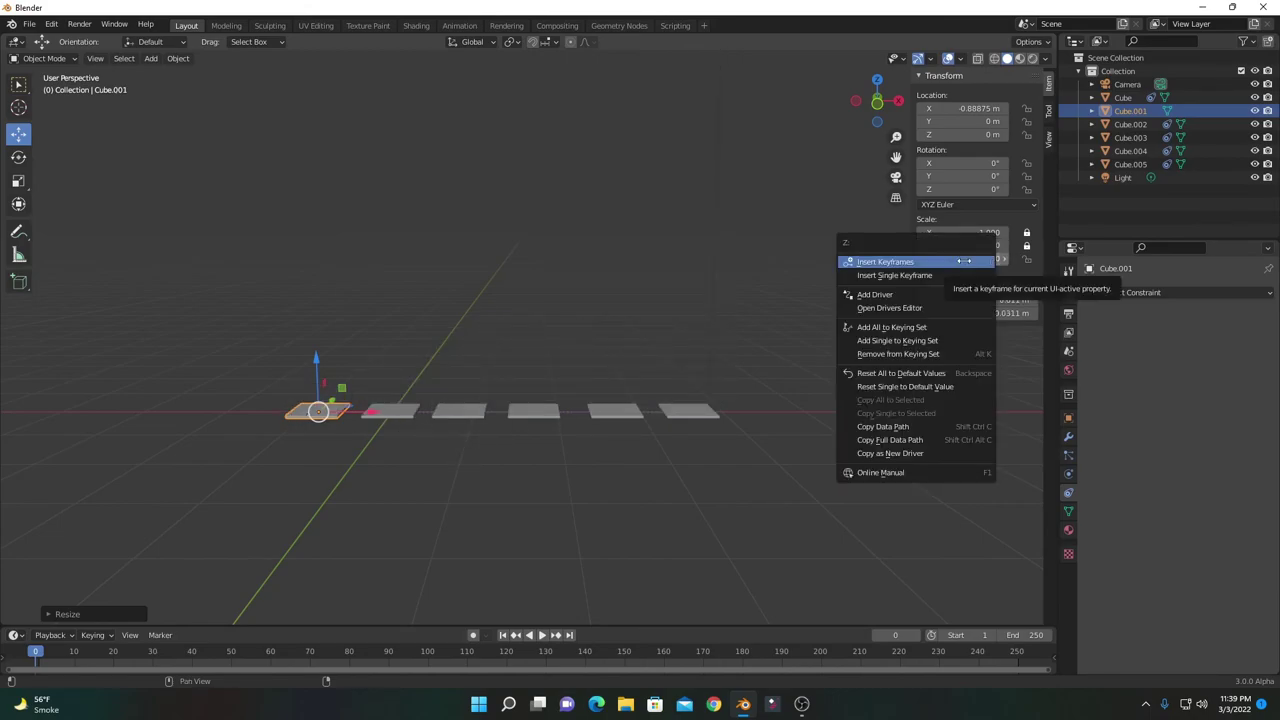
left_click(961, 261)
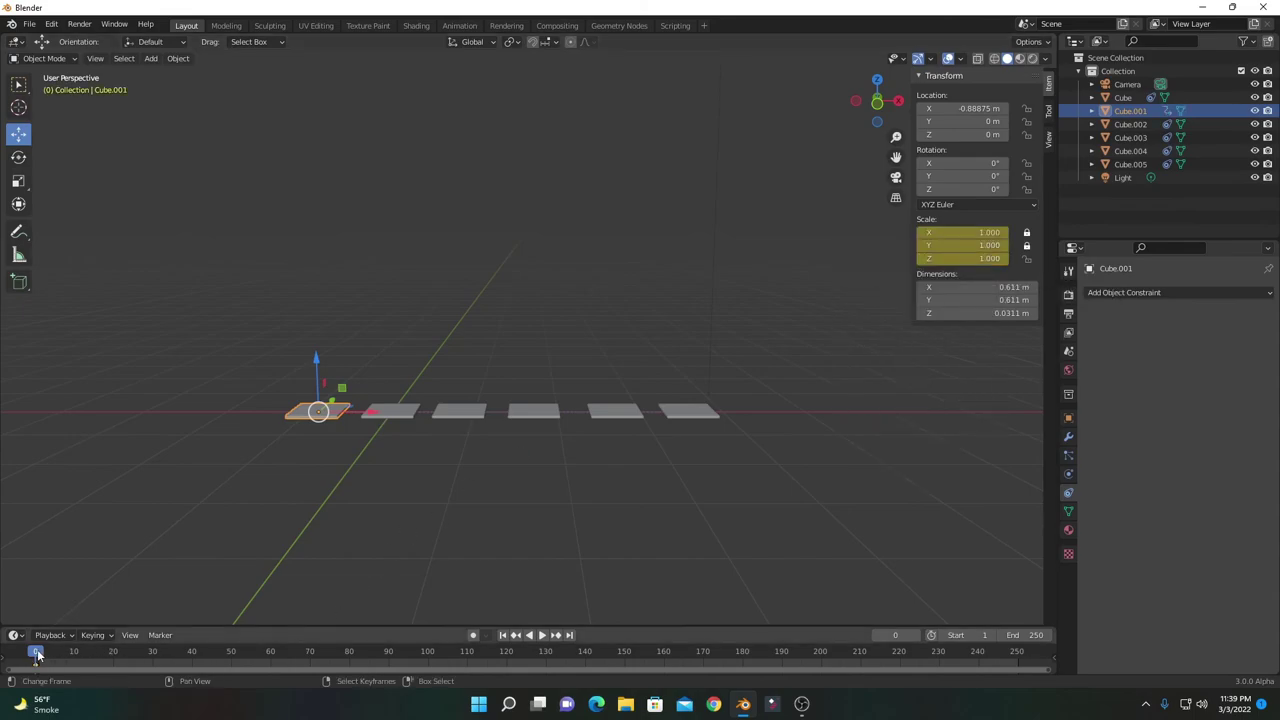
left_click_drag(37, 655, 158, 663)
left_click_drag(313, 652, 310, 654)
left_click_drag(966, 261, 1040, 261)
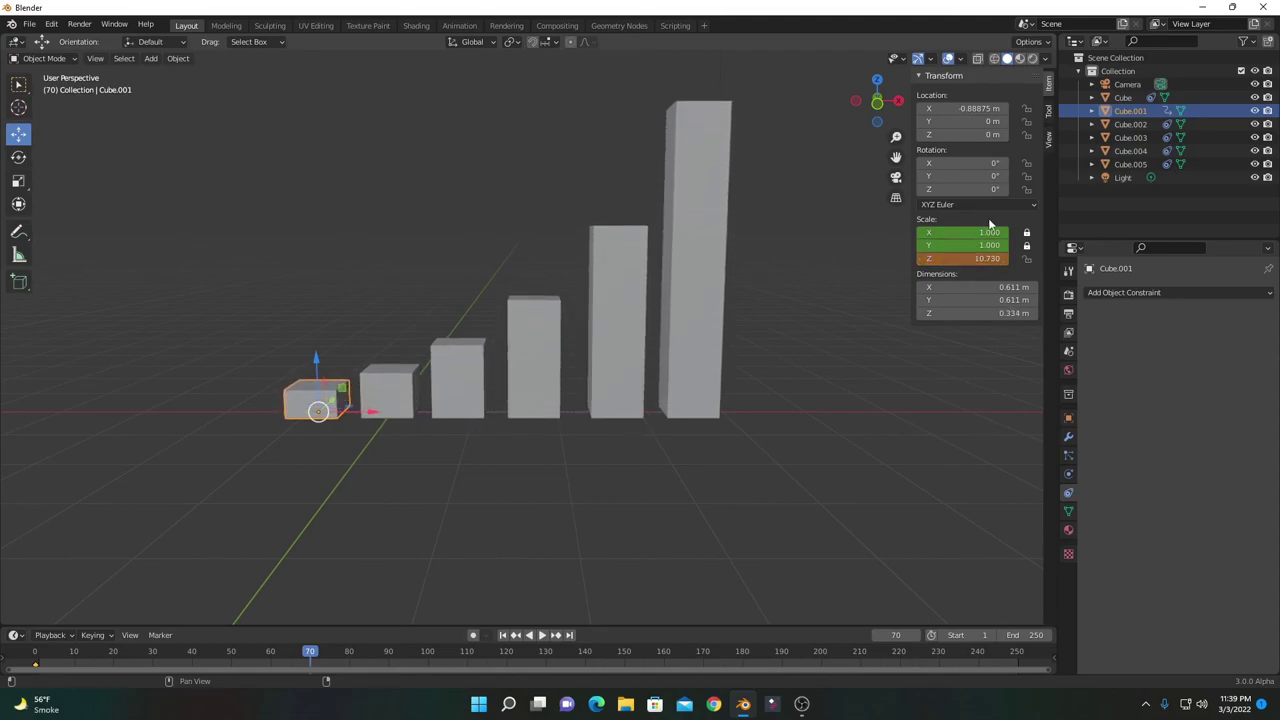
- Keyframe the 10.730 Z scale at frame 70 and play the animation from the first frame
right_click(960, 259)
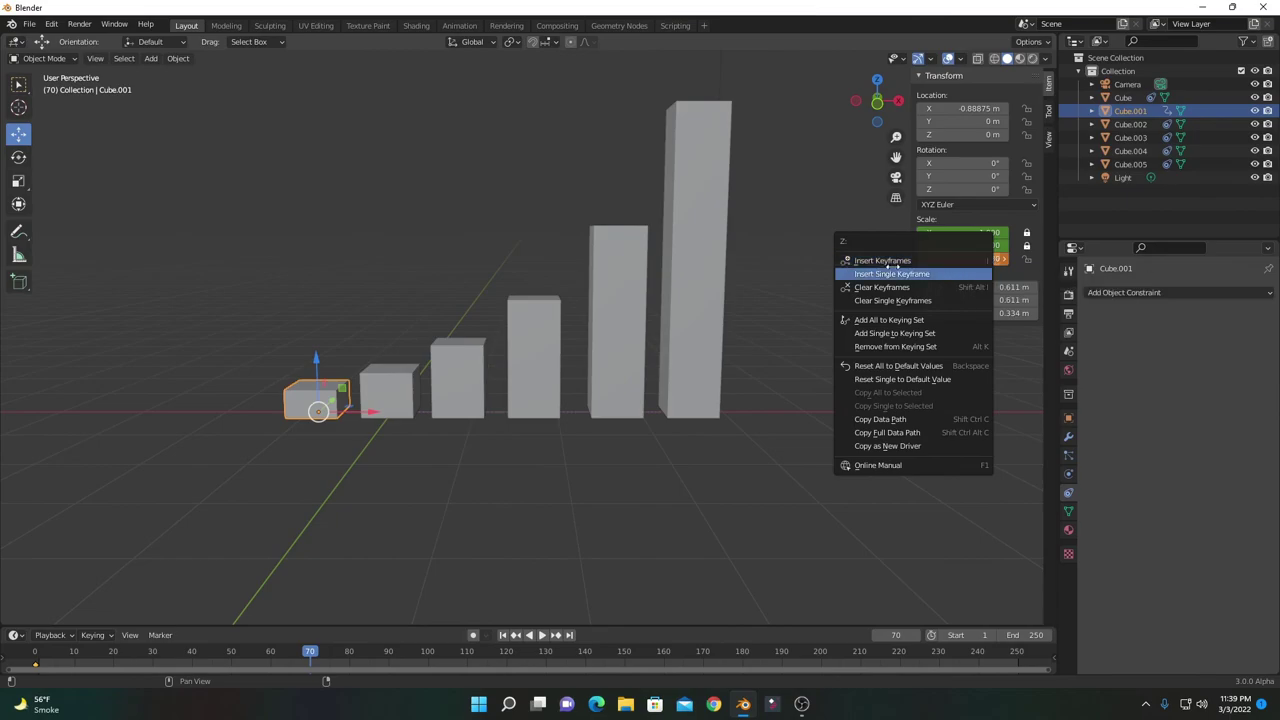
left_click(884, 260)
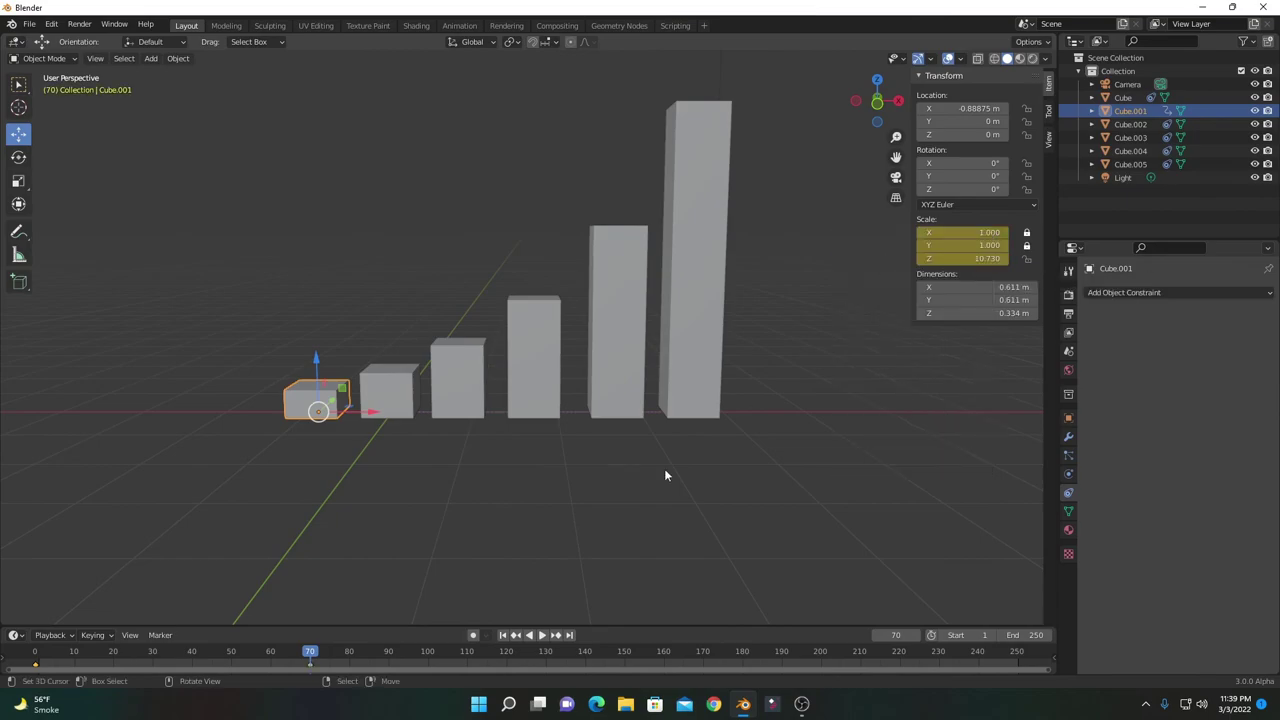
left_click(503, 635)
left_click(544, 635)
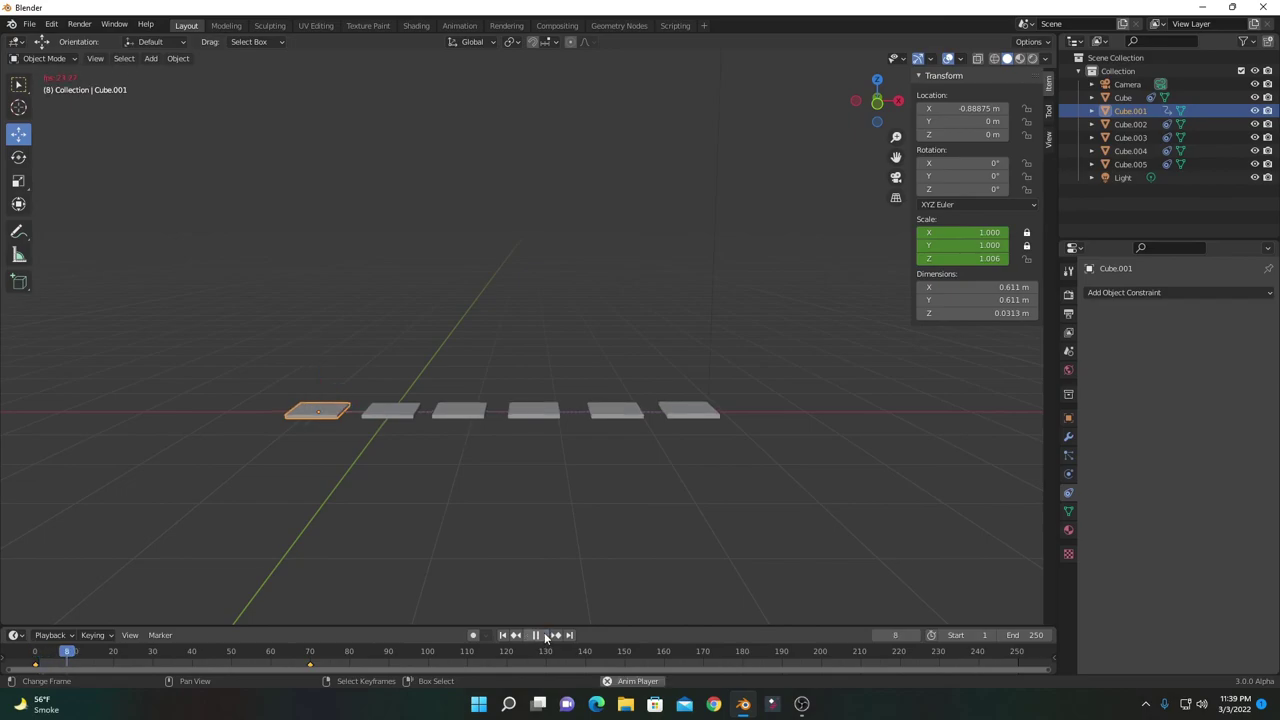